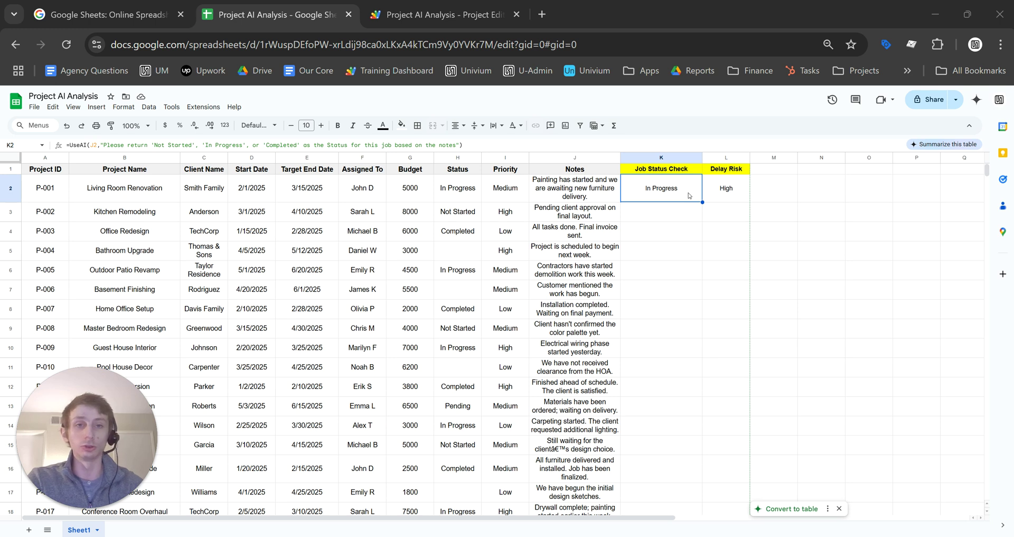
Inspect K2's UseAI formula and its prompt text, then commit it unchanged.
left_click(679, 230)
left_click(663, 193)
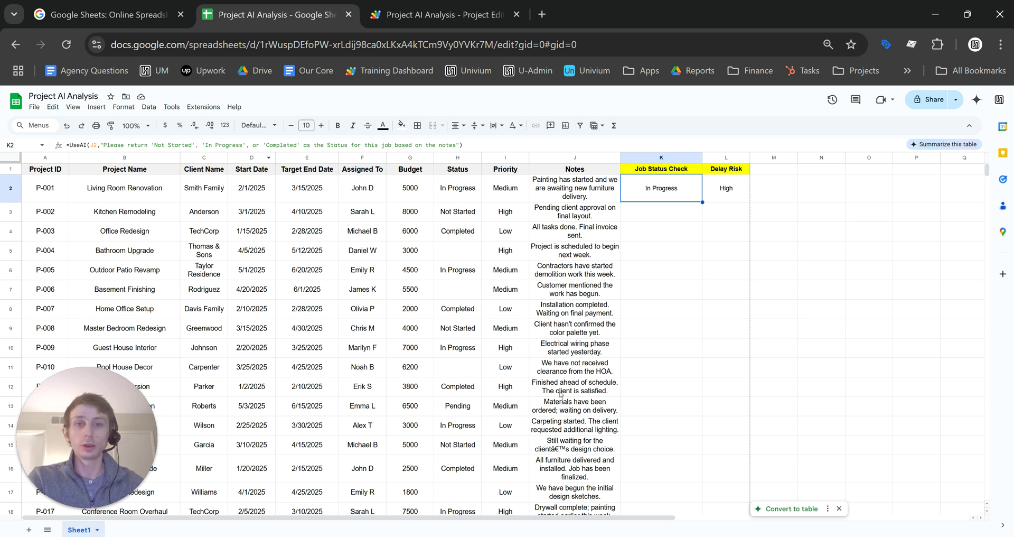
key("ctrl+minus")
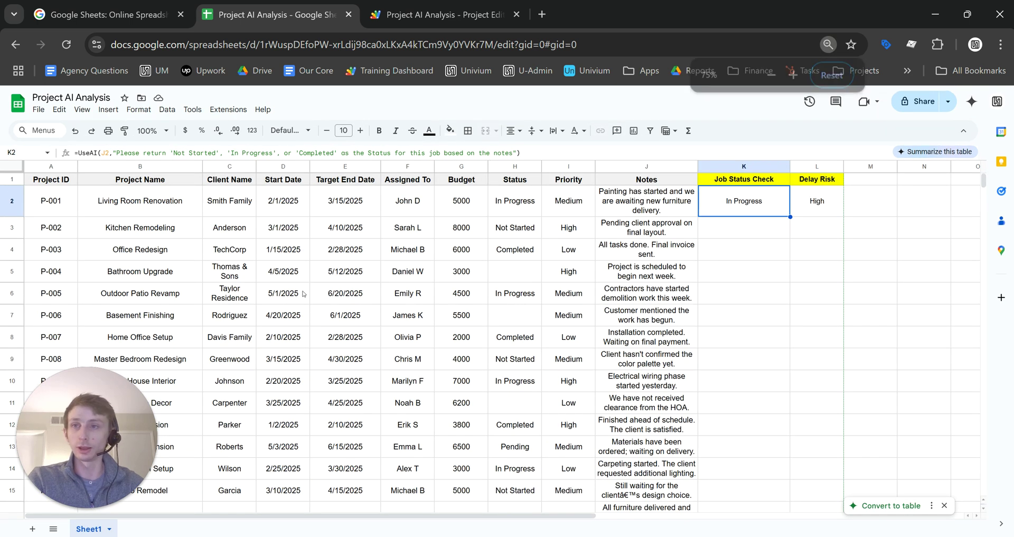
double_click(759, 200)
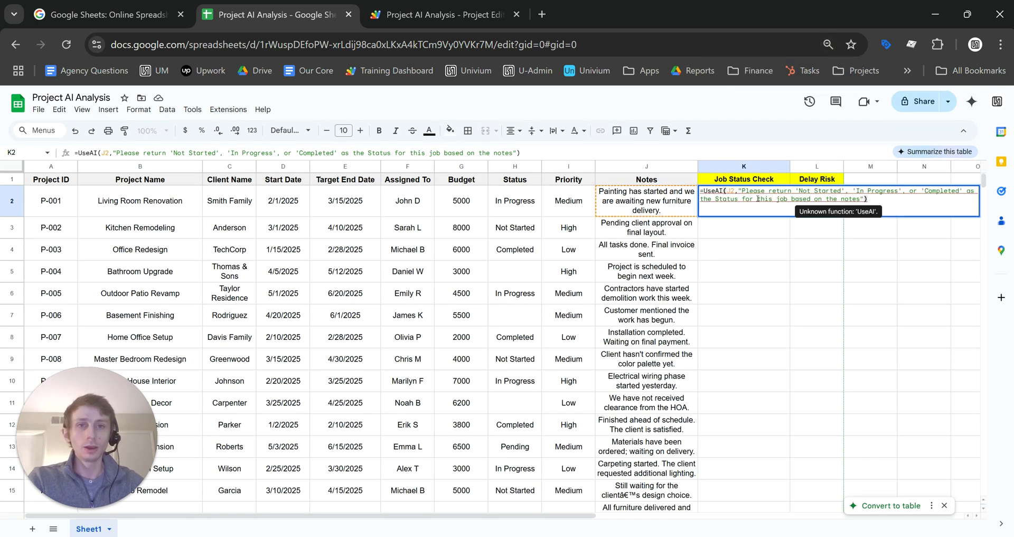
double_click(714, 190)
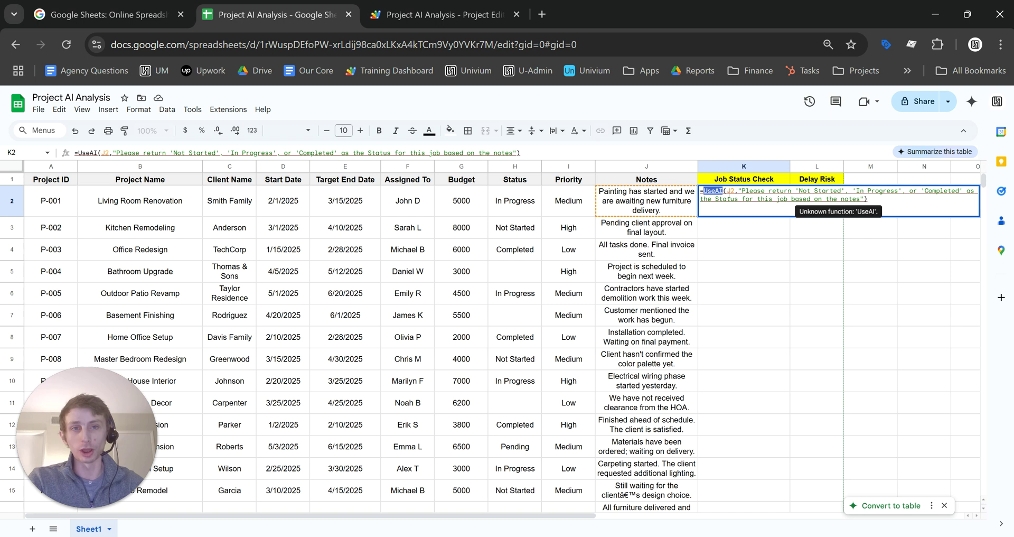
left_click(228, 109)
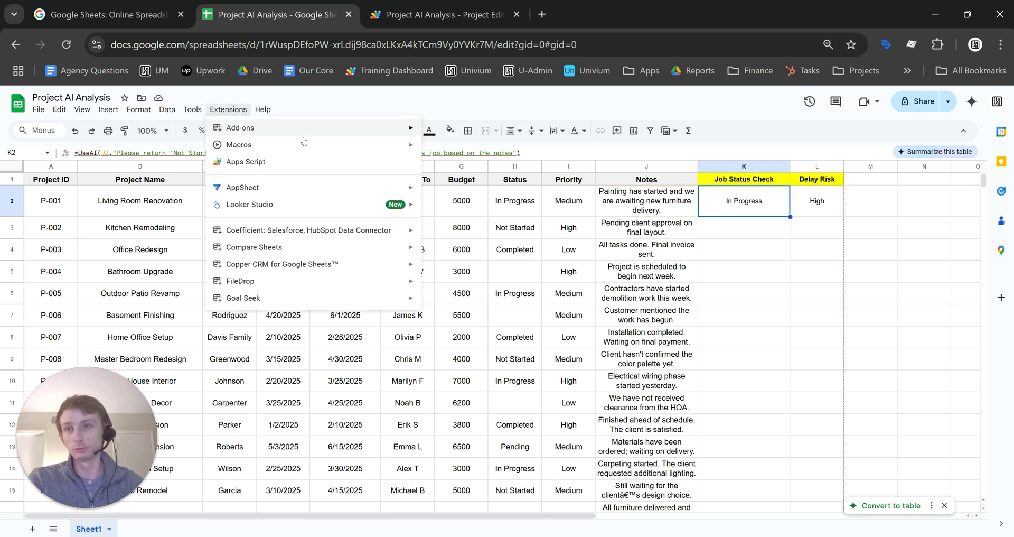
left_click(745, 200)
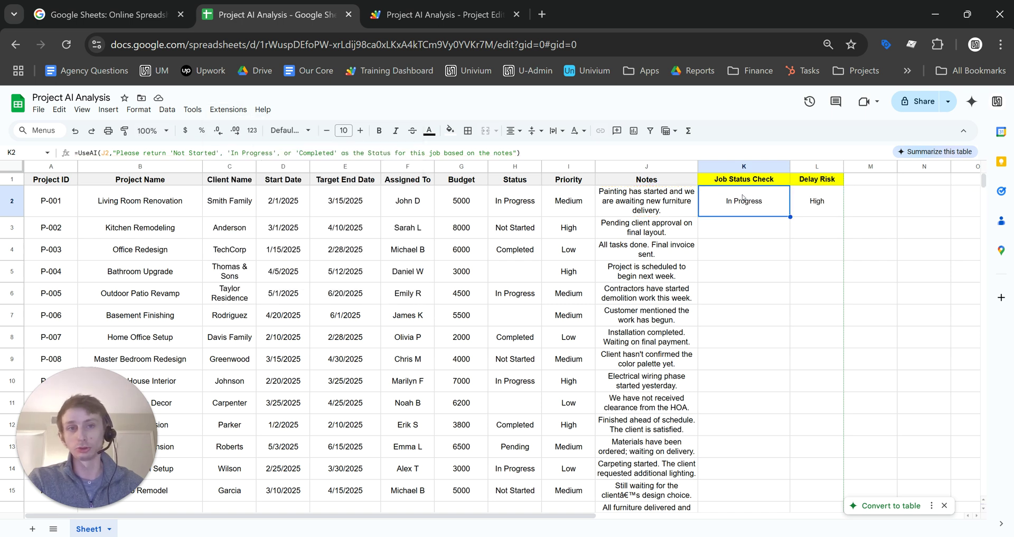
double_click(745, 199)
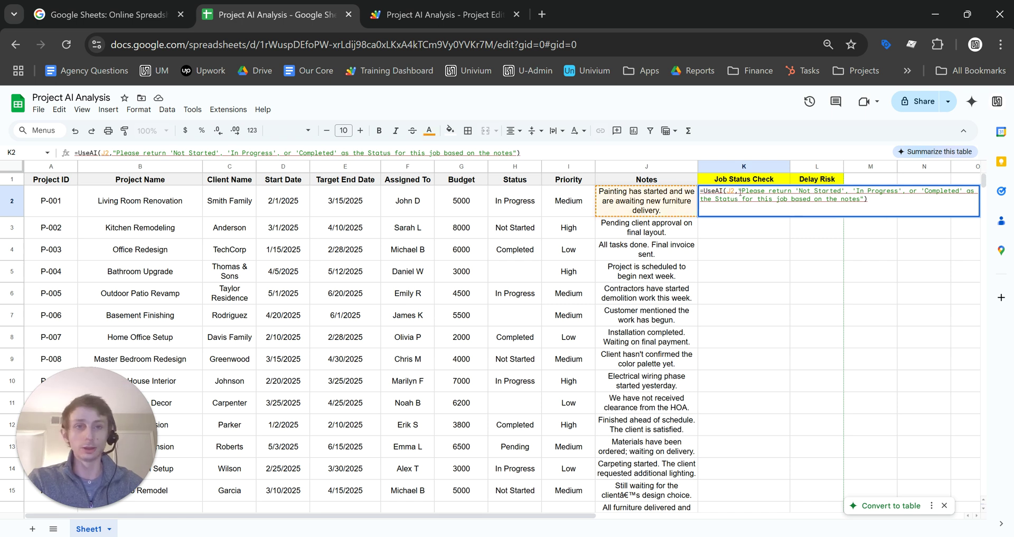
left_click_drag(742, 191, 860, 199)
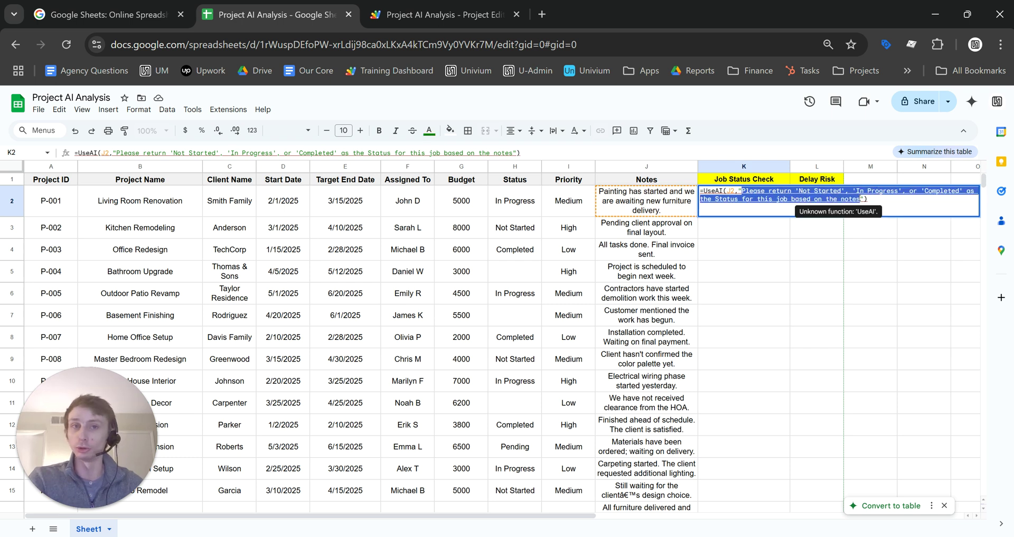
left_click(782, 199)
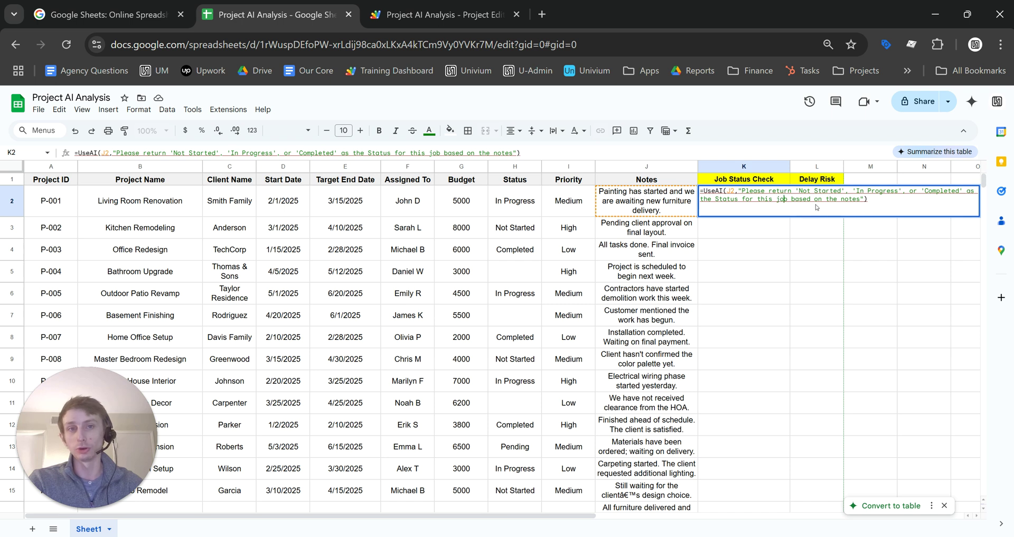
key("Return")
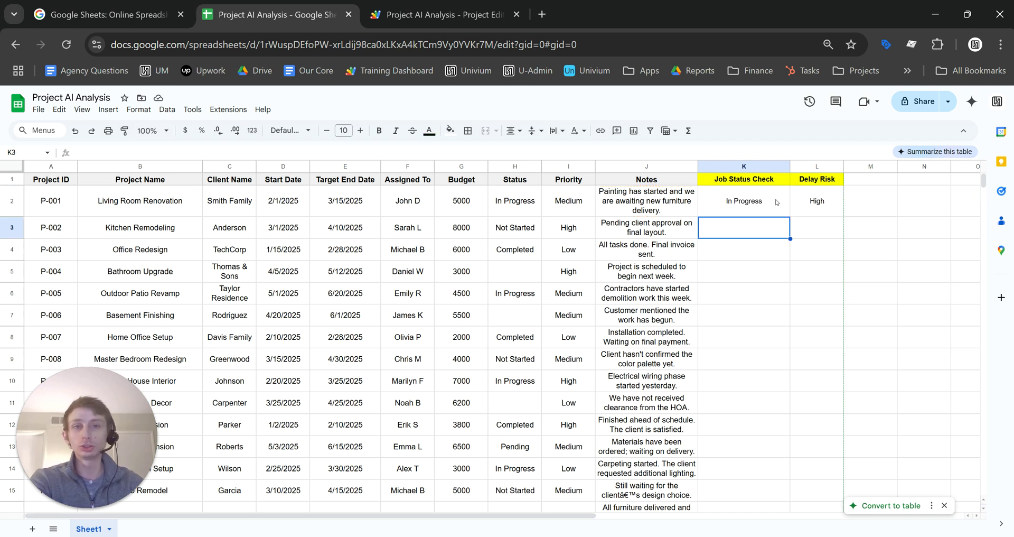
Copy K2's UseAI formula down the Job Status Check column to K26.
left_click(774, 201)
left_click(820, 196)
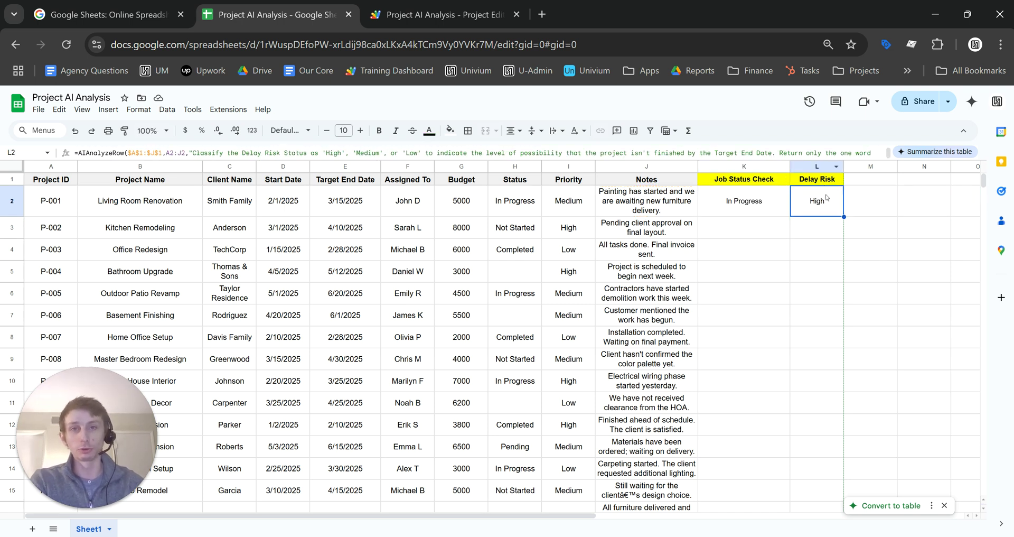
left_click(772, 201)
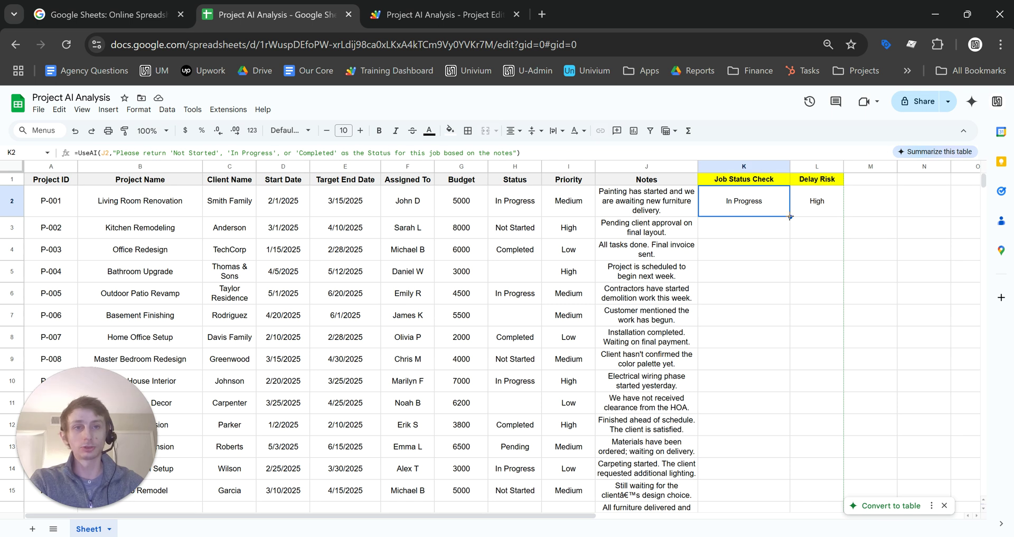
left_click_drag(790, 217, 757, 384)
scroll(758, 391, "up", 8)
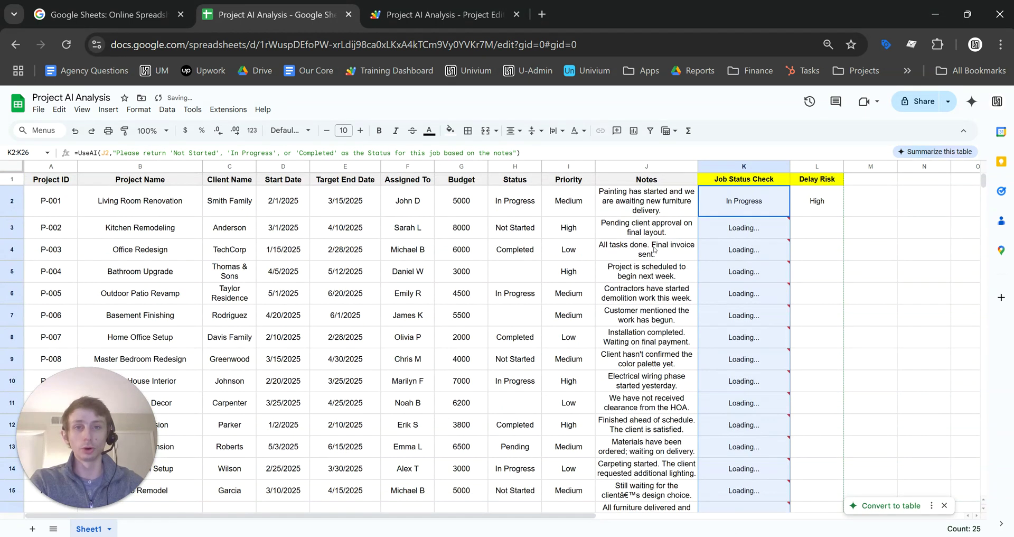
mouse_move(699, 311)
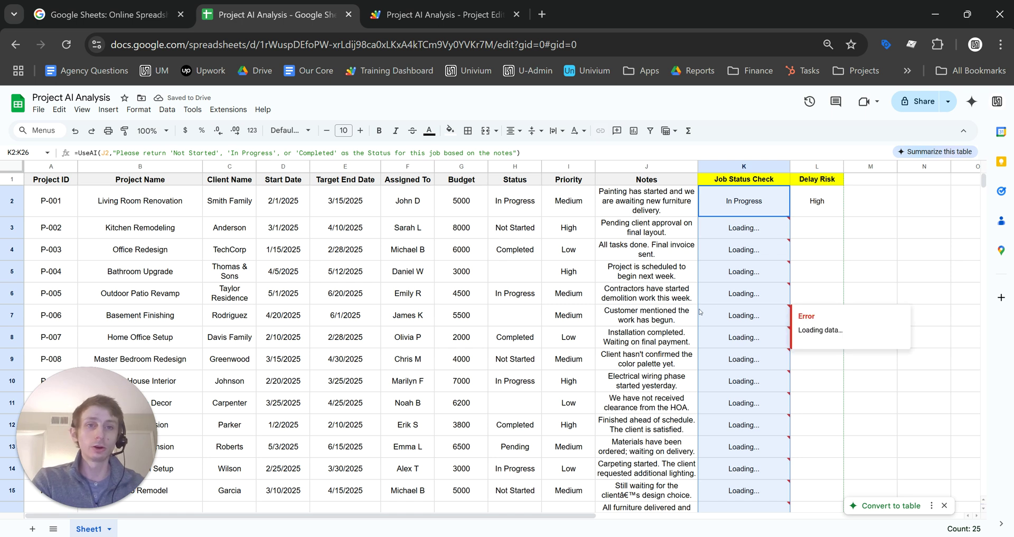
left_click(562, 267)
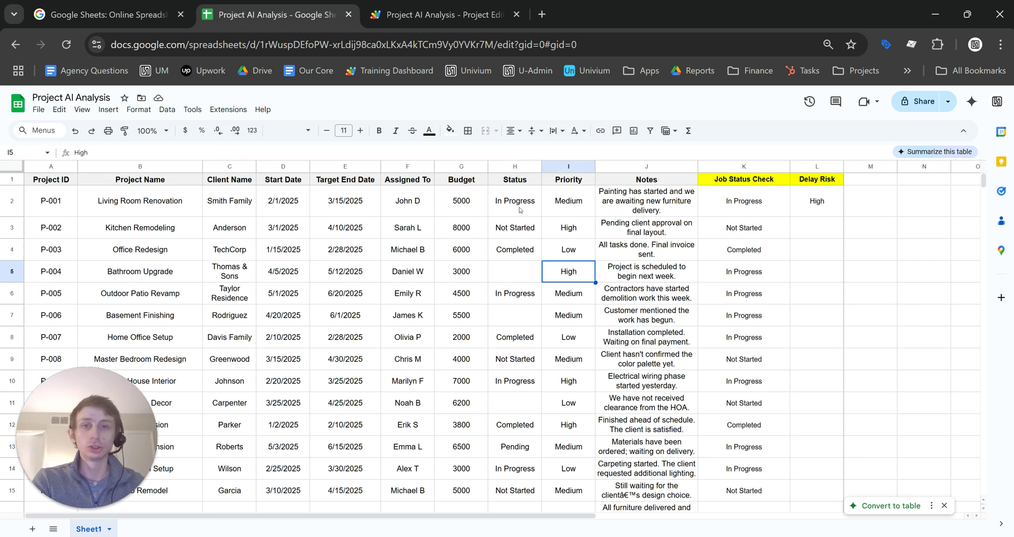
Compare the Status values in H2, H3 and H4 with the AI results.
left_click(516, 168)
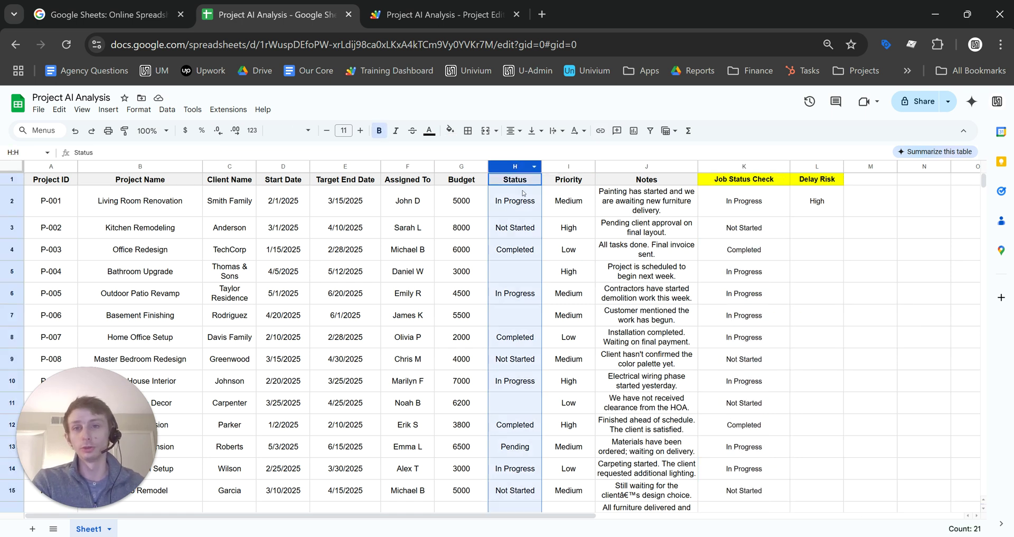
left_click(522, 195)
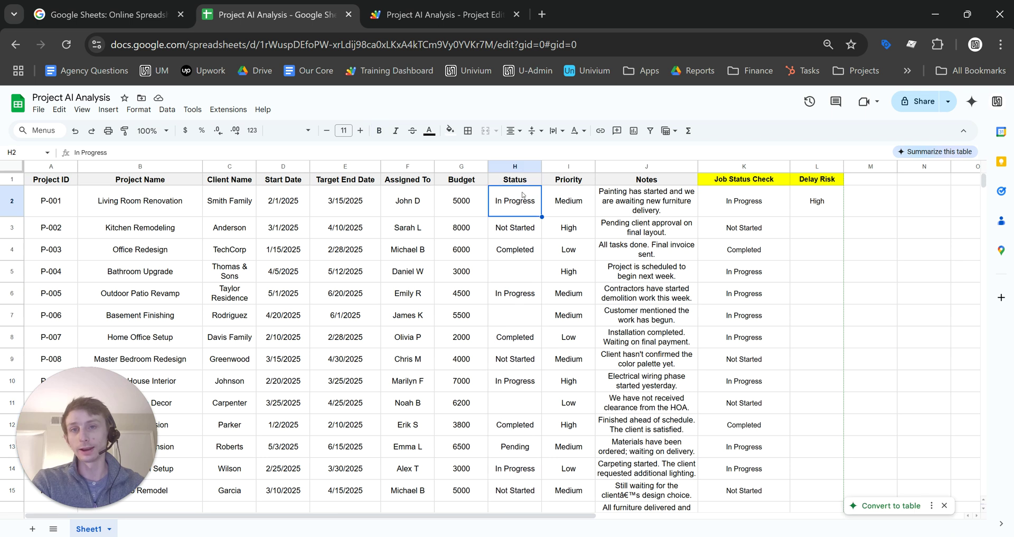
left_click(515, 231)
left_click(516, 243)
Point out the blank statuses in H5, H7, H11, H17 and H22.
left_click(515, 275)
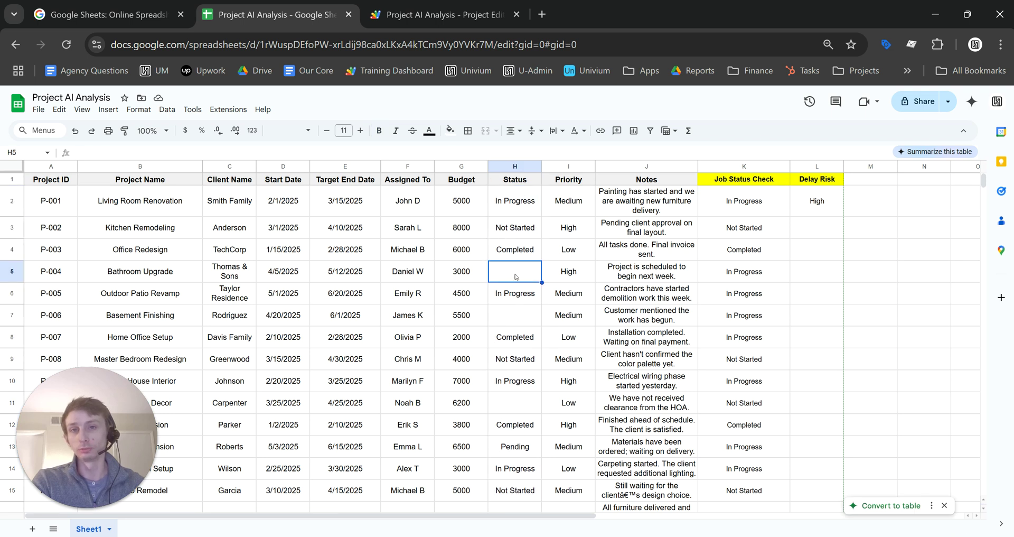
scroll(515, 276, "down", 3)
left_click(520, 253)
left_click(514, 331)
scroll(517, 333, "down", 3)
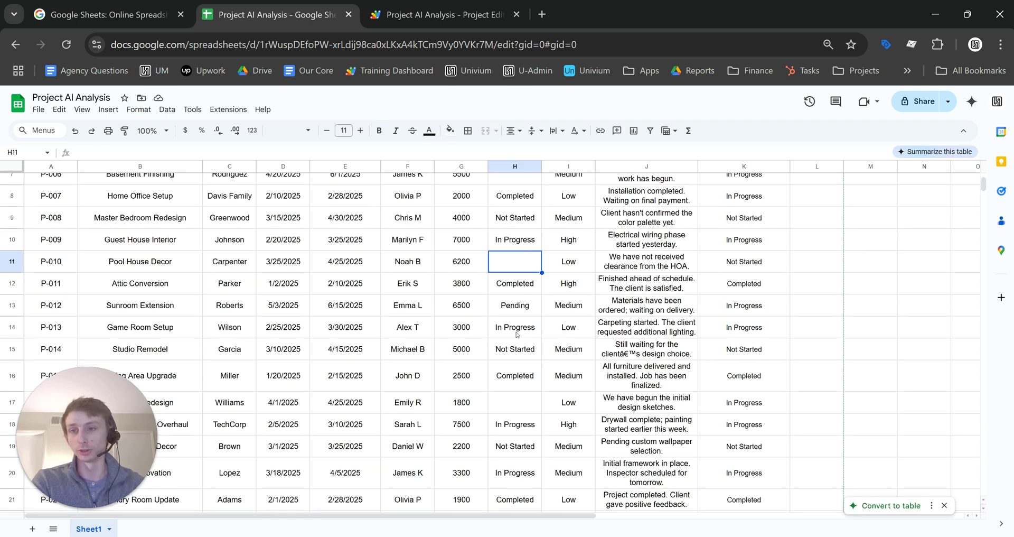
scroll(516, 334, "down", 3)
left_click(517, 330)
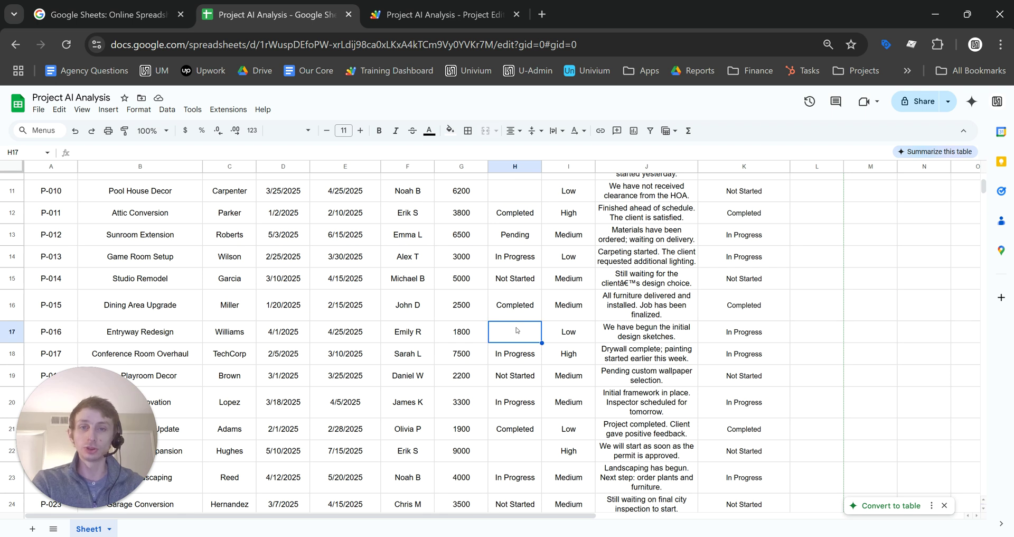
scroll(517, 330, "down", 3)
left_click(514, 377)
scroll(515, 370, "down", 5)
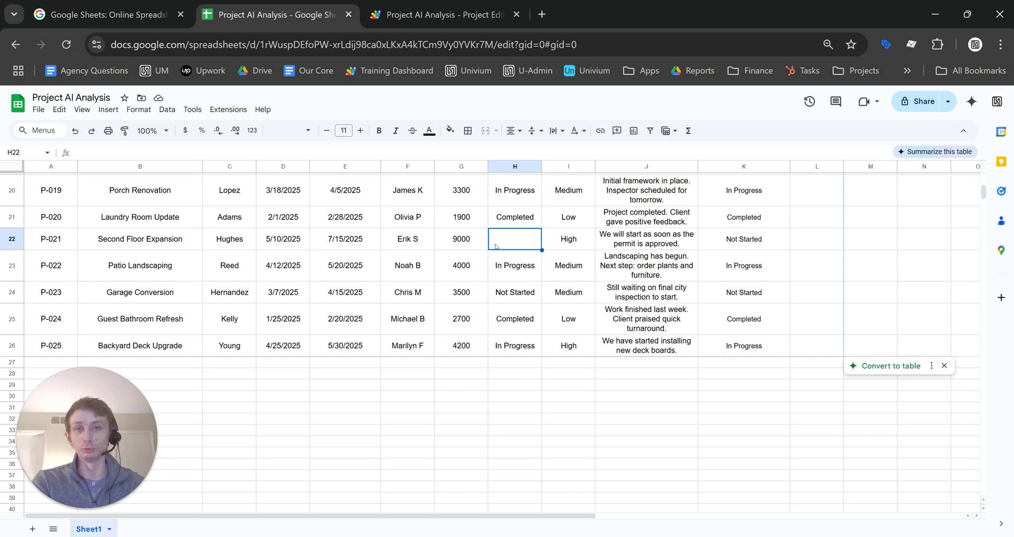
scroll(647, 345, "up", 10)
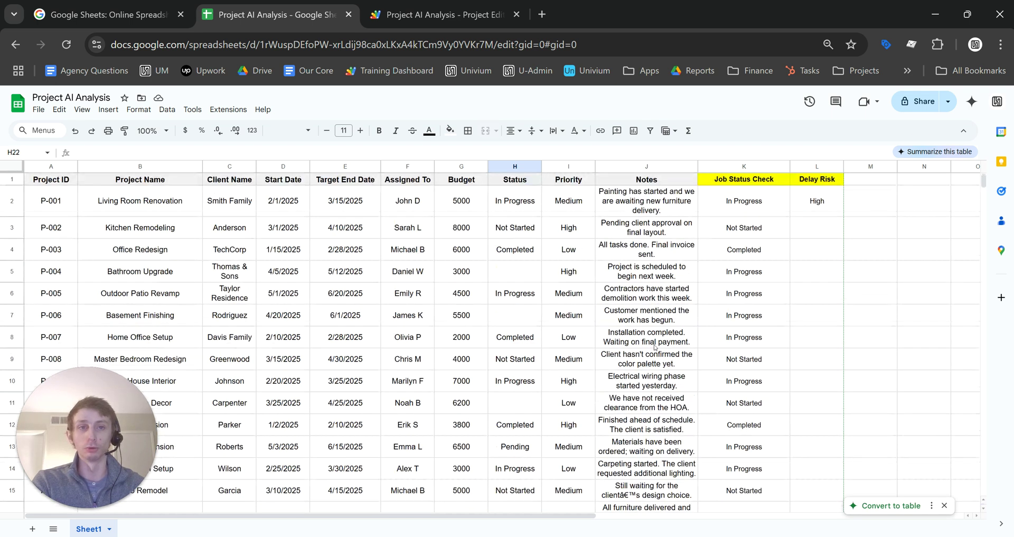
left_click(765, 210)
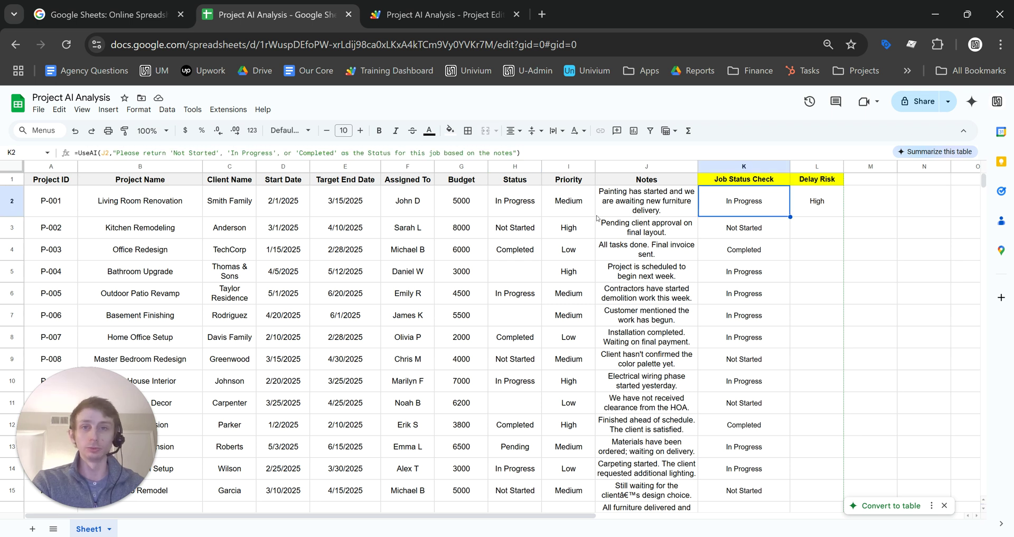
left_click(748, 234)
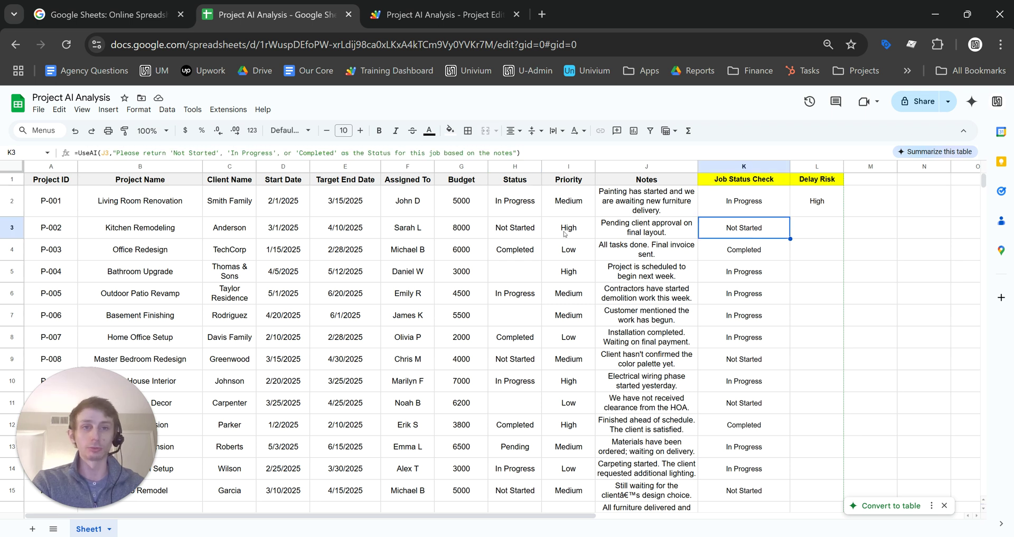
left_click(740, 254)
left_click(763, 276)
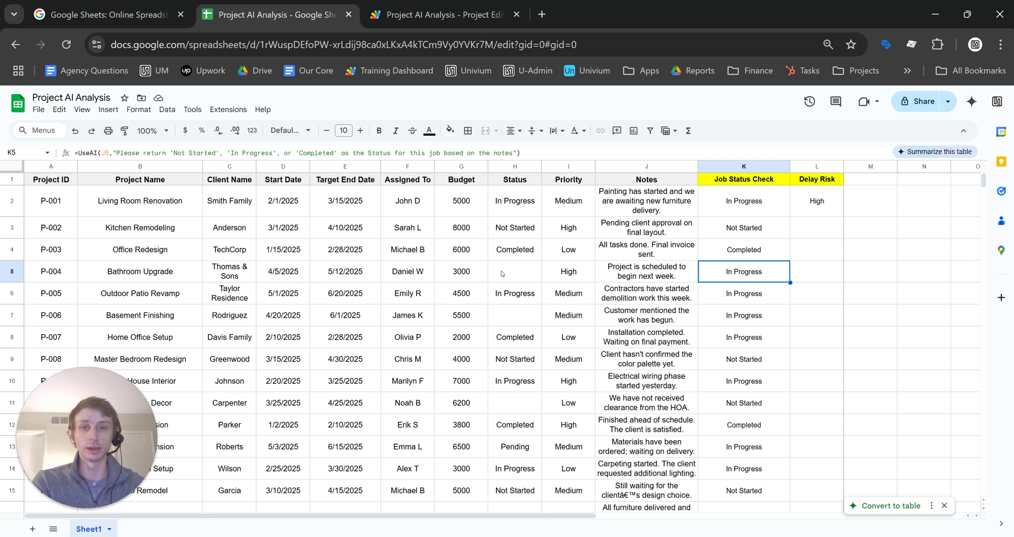
left_click(739, 298)
scroll(717, 311, "down", 1)
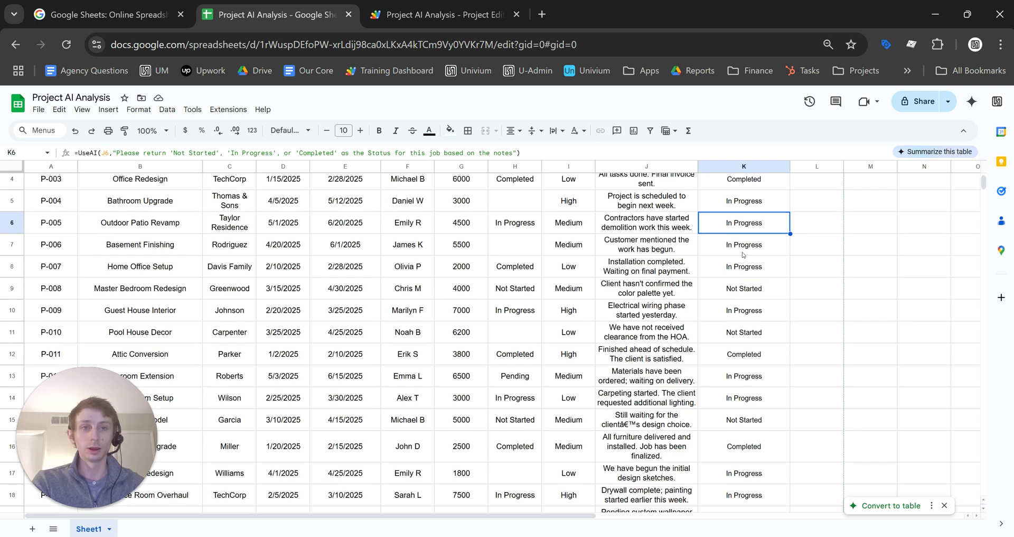
left_click(747, 250)
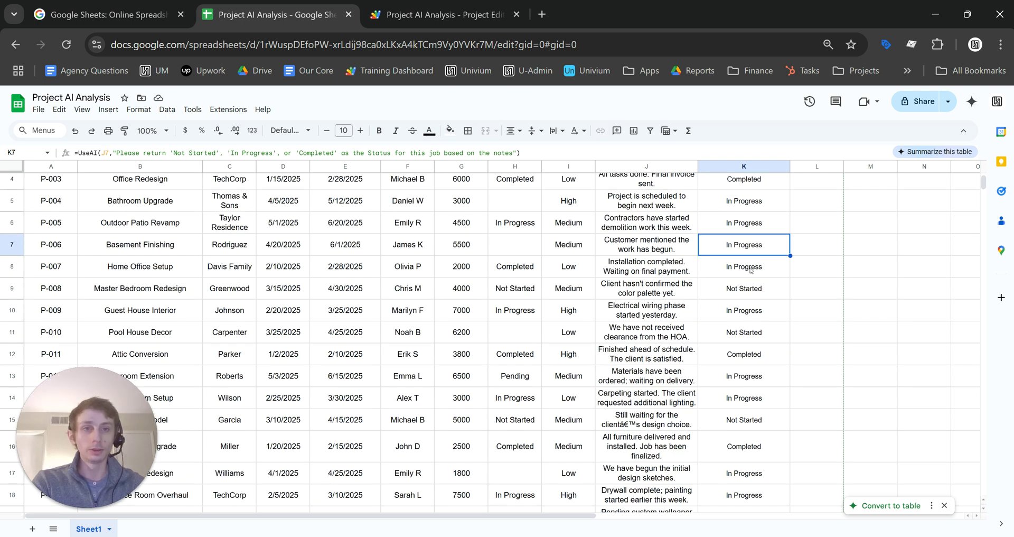
left_click(751, 270)
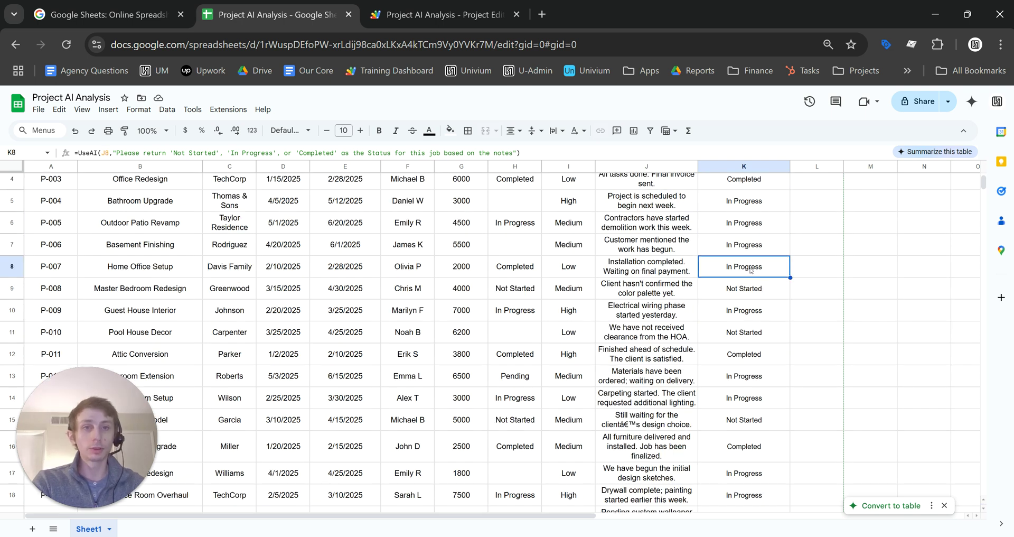
left_click(515, 267)
scroll(523, 295, "up", 1)
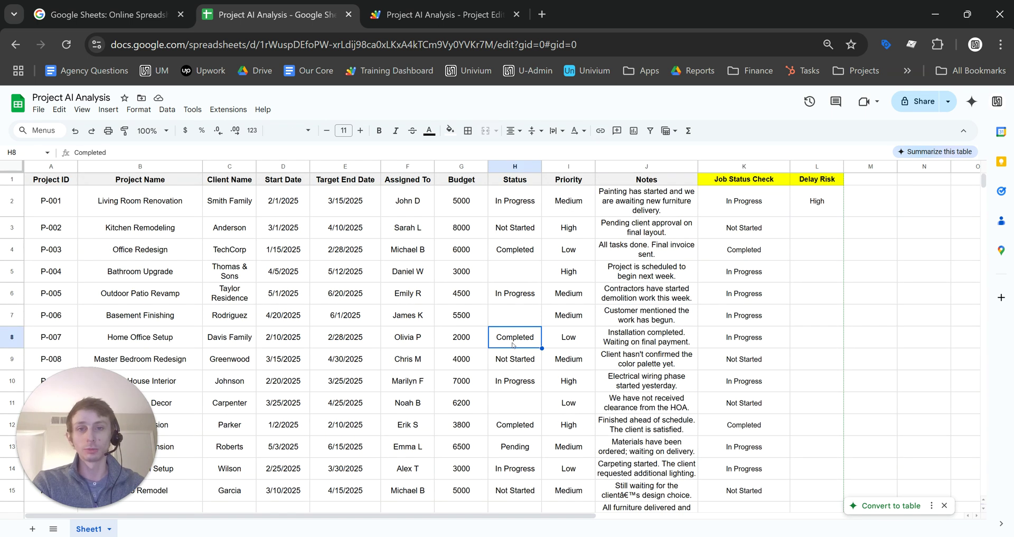
left_click(750, 341)
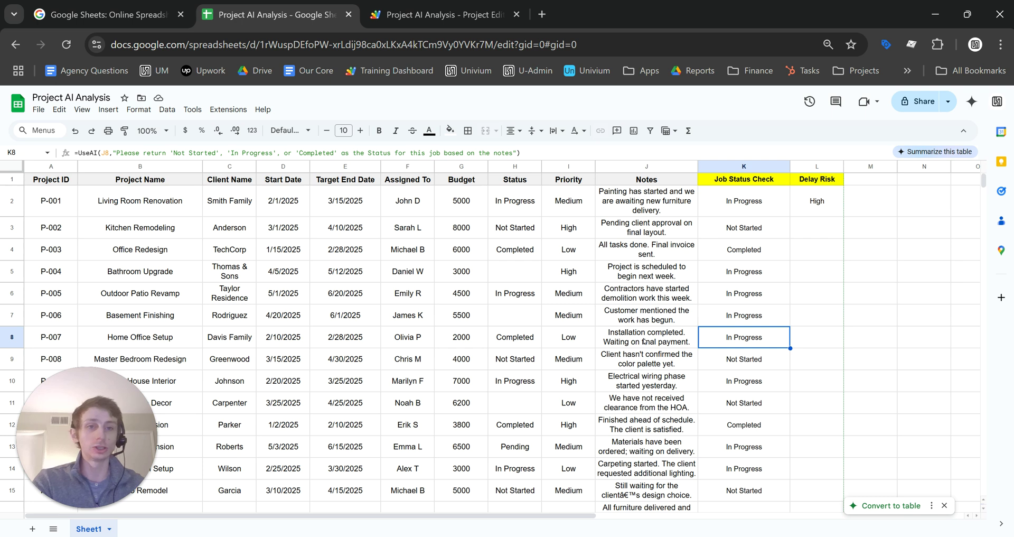
left_click(625, 340)
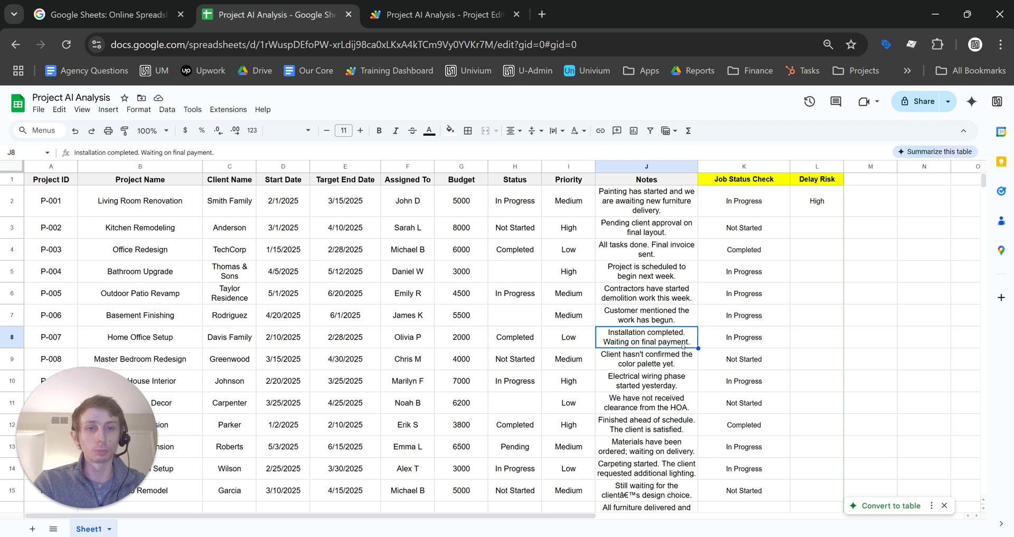
left_click(722, 339)
left_click(681, 340)
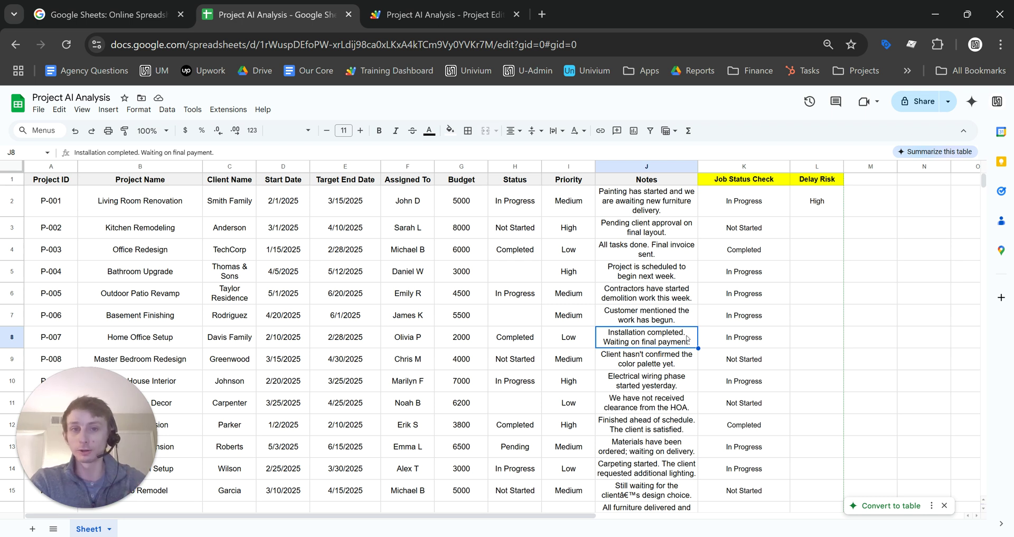
left_click(746, 340)
key("Left")
key("Left")
key("Left")
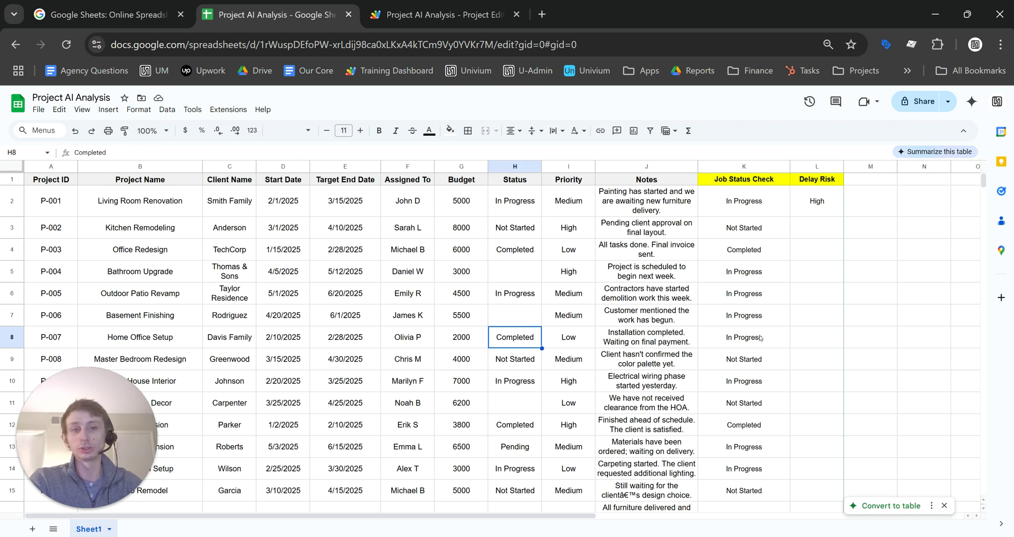
key("Right")
key("Right")
key("Right")
key("Left")
key("Left")
key("Left")
key("Right")
key("Right")
key("Right")
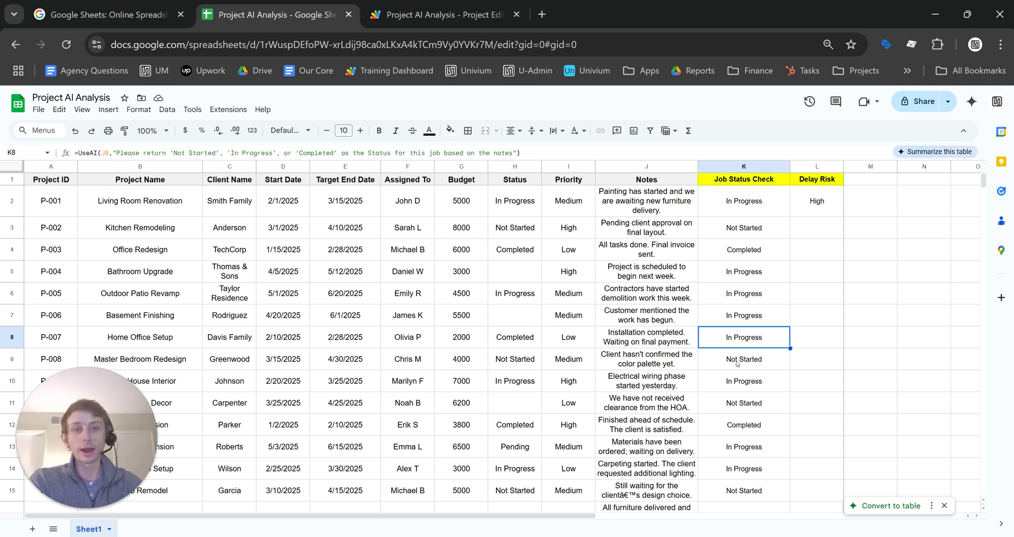
left_click(741, 377)
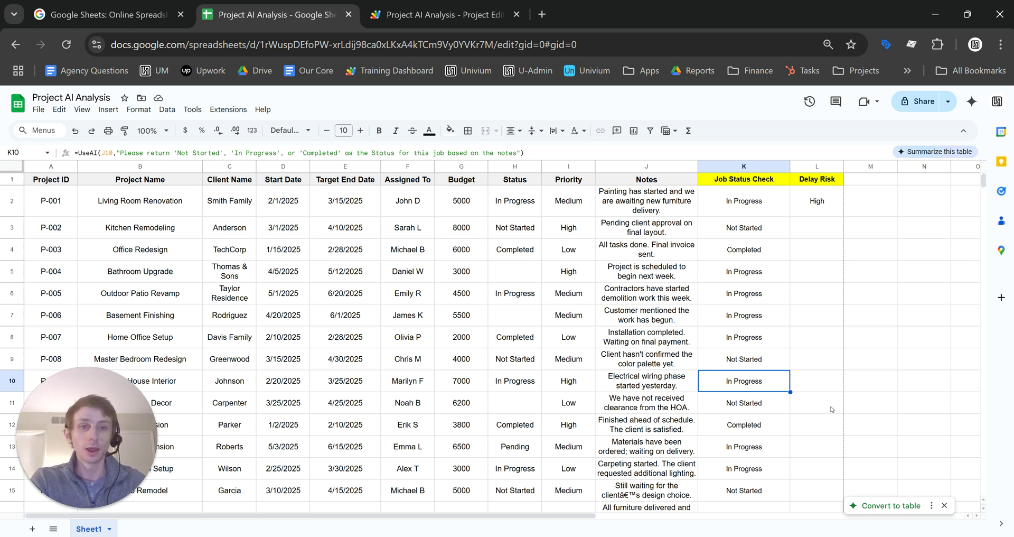
Widen Delay Risk column L and open L2's AIAnalyzeRow formula, highlighting the $A$1:$J$1 header range.
left_click(750, 197)
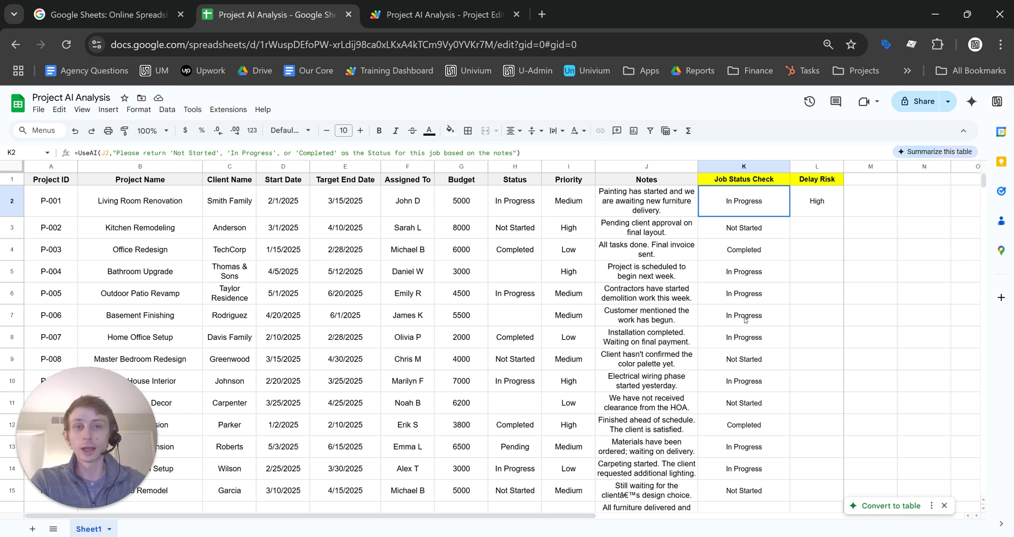
key("ctrl+shift+Down")
left_click(830, 272)
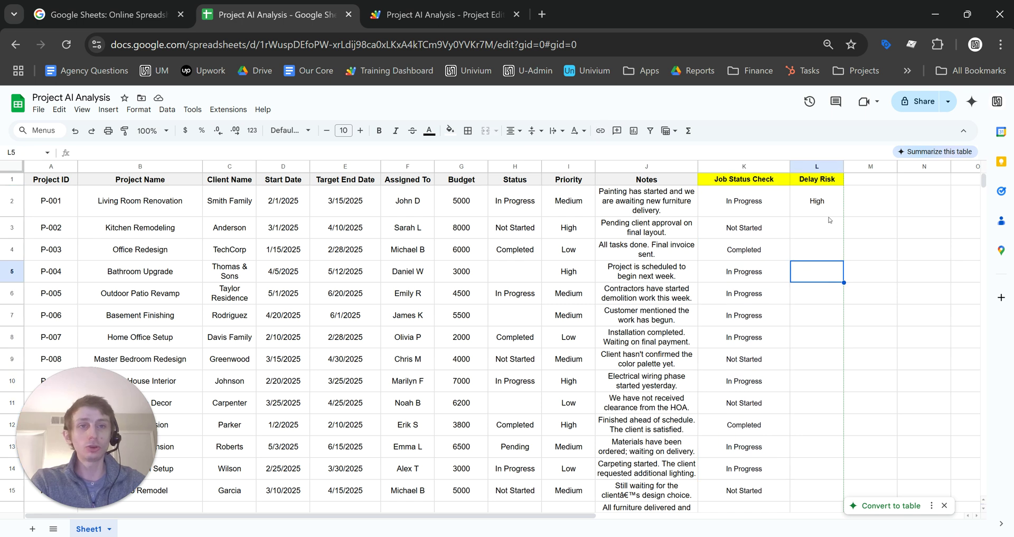
left_click_drag(843, 167, 908, 167)
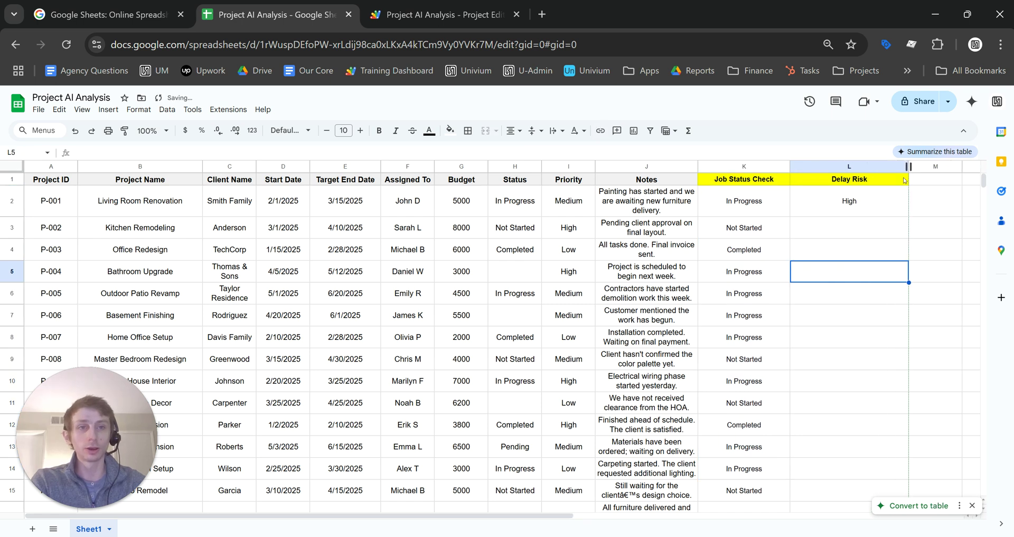
left_click(875, 204)
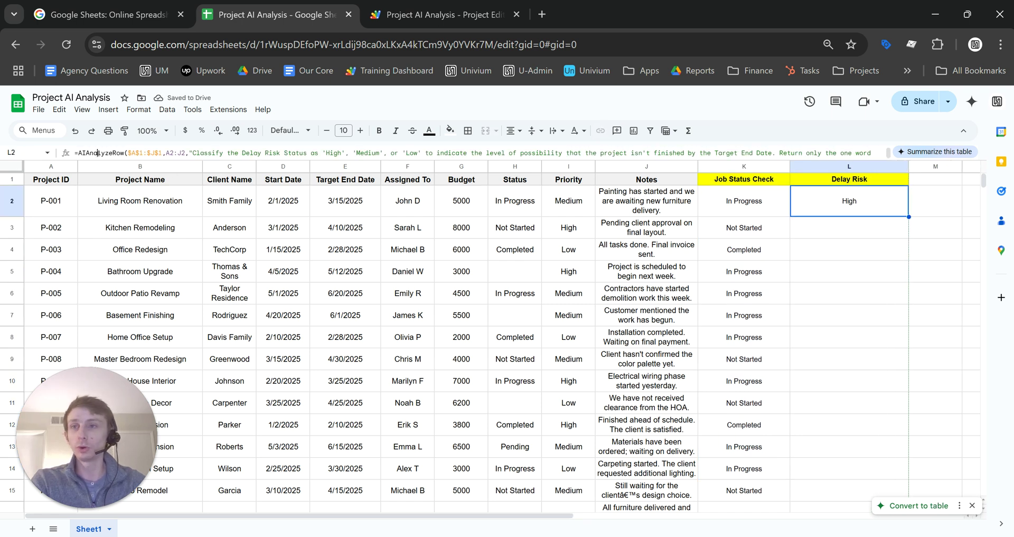
left_click(129, 152)
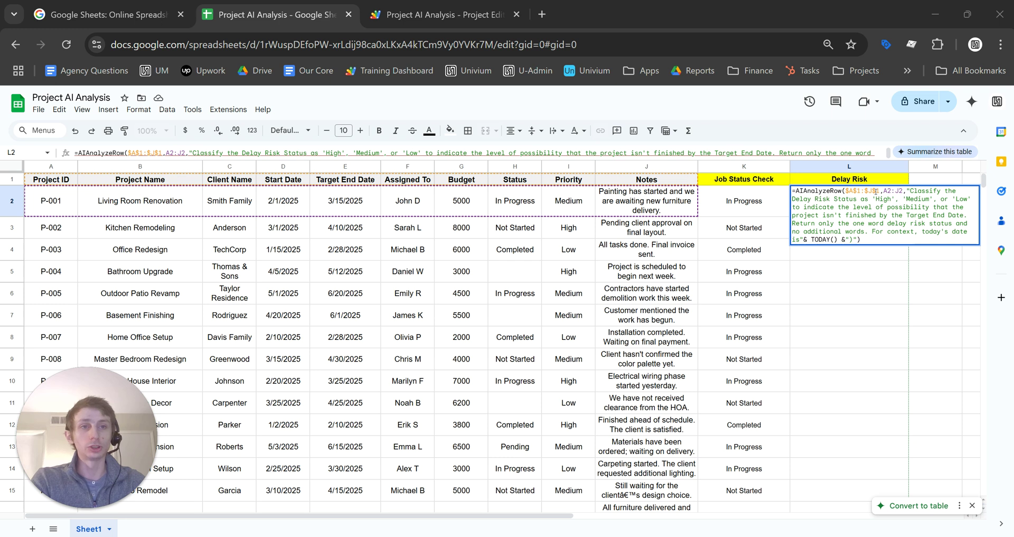
mouse_move(879, 190)
left_mouse_down()
mouse_move(842, 191)
mouse_move(880, 190)
left_mouse_up()
Highlight the header range, the A2:J2 row range and the prompt text in L2's formula.
left_click(845, 191)
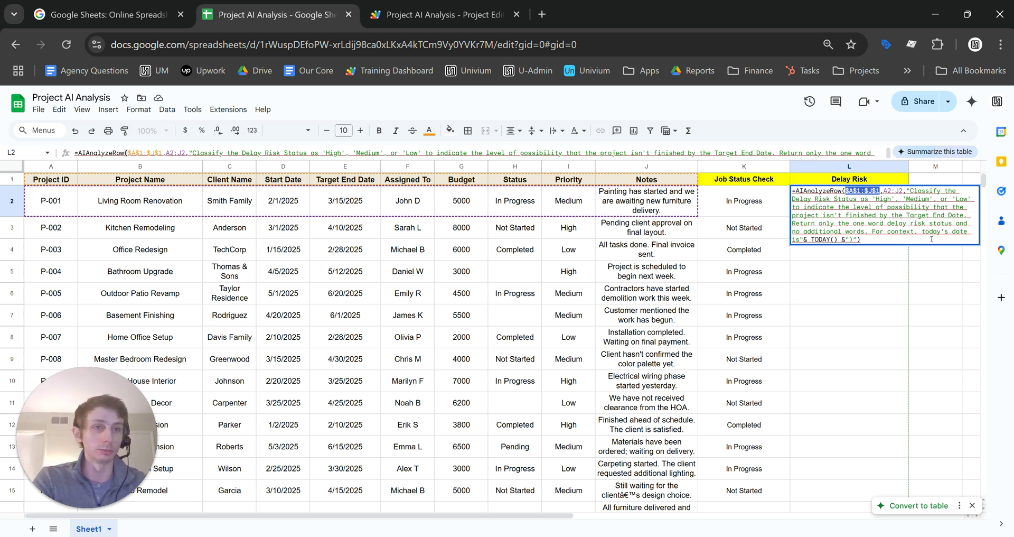
left_click(893, 199)
left_click_drag(883, 190, 903, 190)
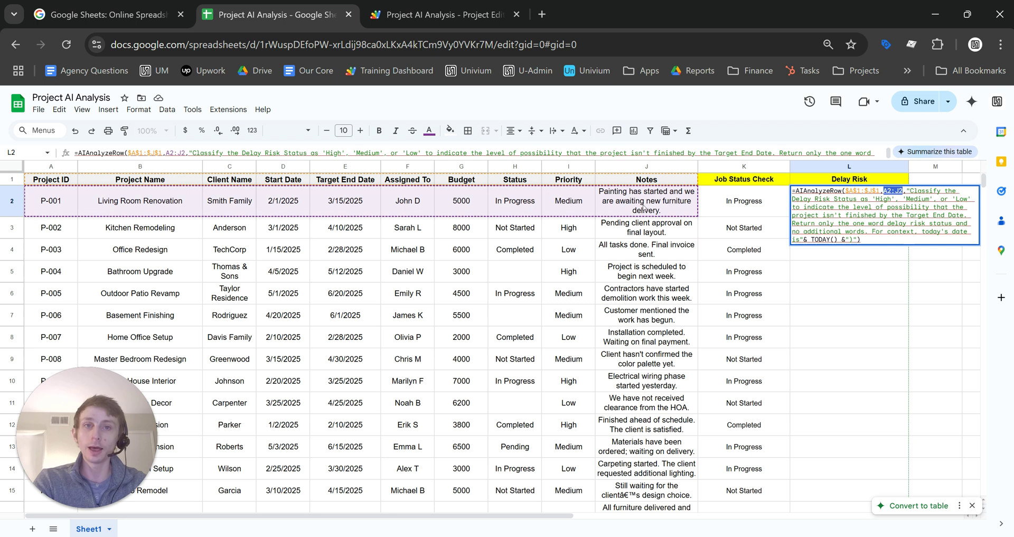
left_click(900, 213)
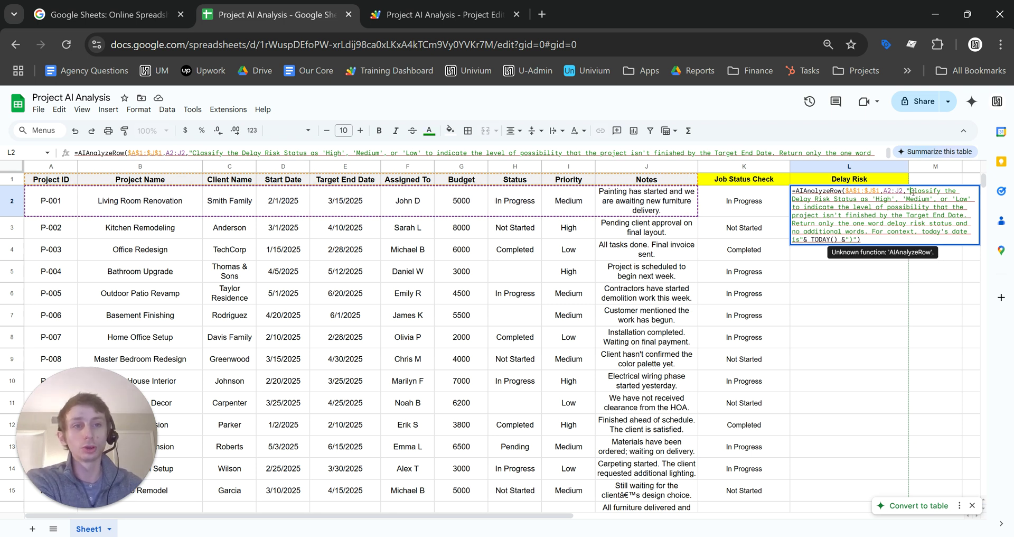
left_click_drag(909, 191, 932, 207)
left_click(933, 207)
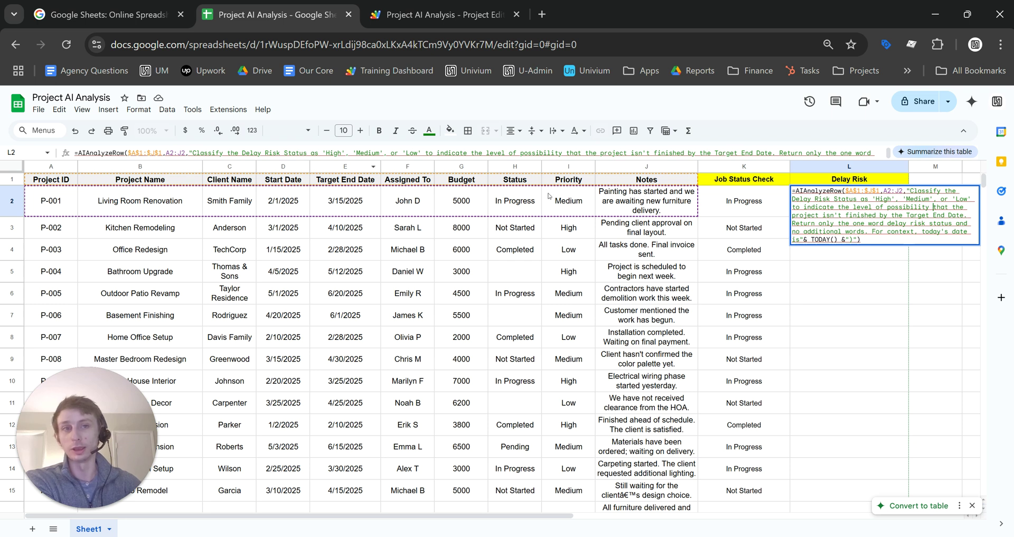
Point out the TODAY() date in the prompt, commit the formula, and fill it down to row 26.
mouse_move(915, 228)
key("Down")
key("Down")
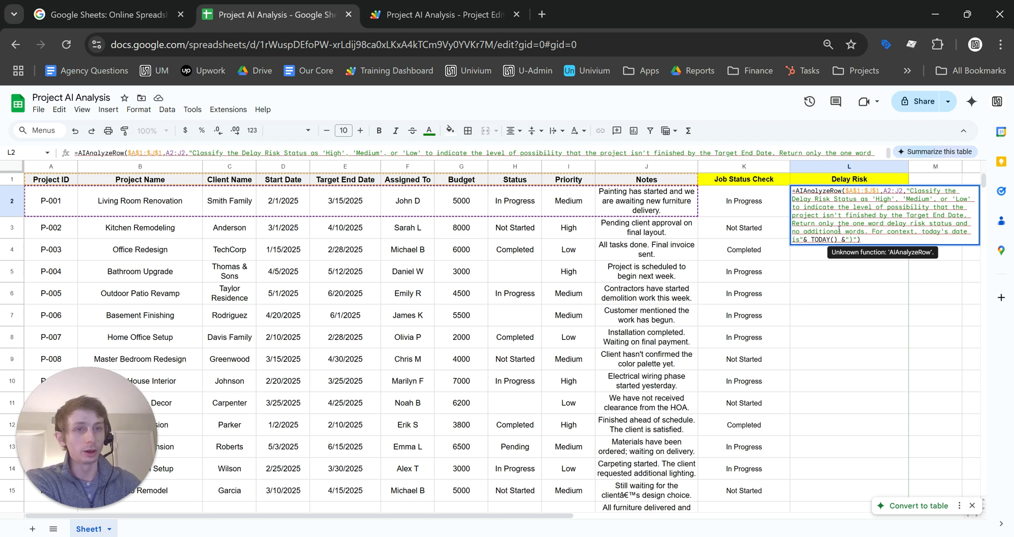
left_click_drag(850, 239, 820, 224)
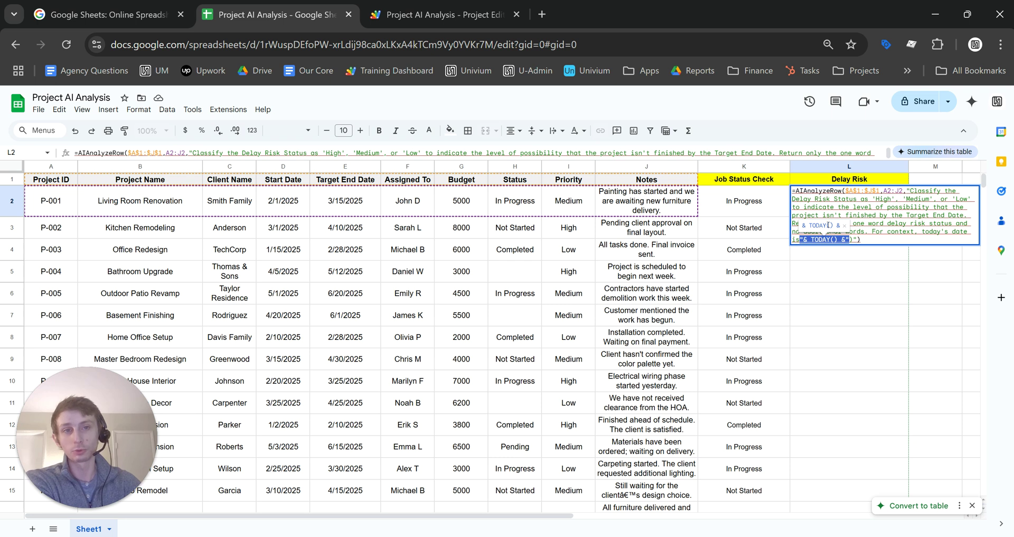
left_click_drag(911, 221, 912, 220)
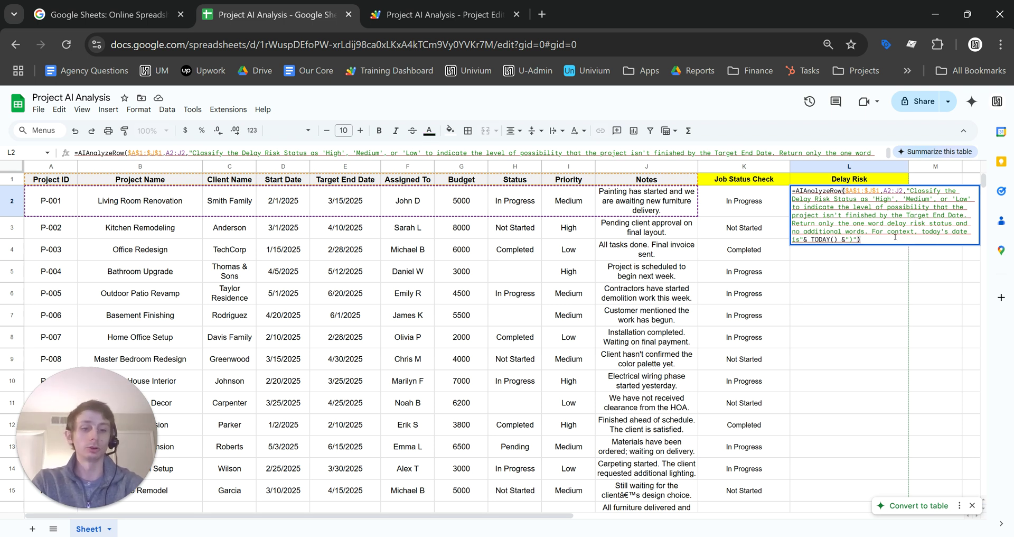
key("Return")
left_click(853, 213)
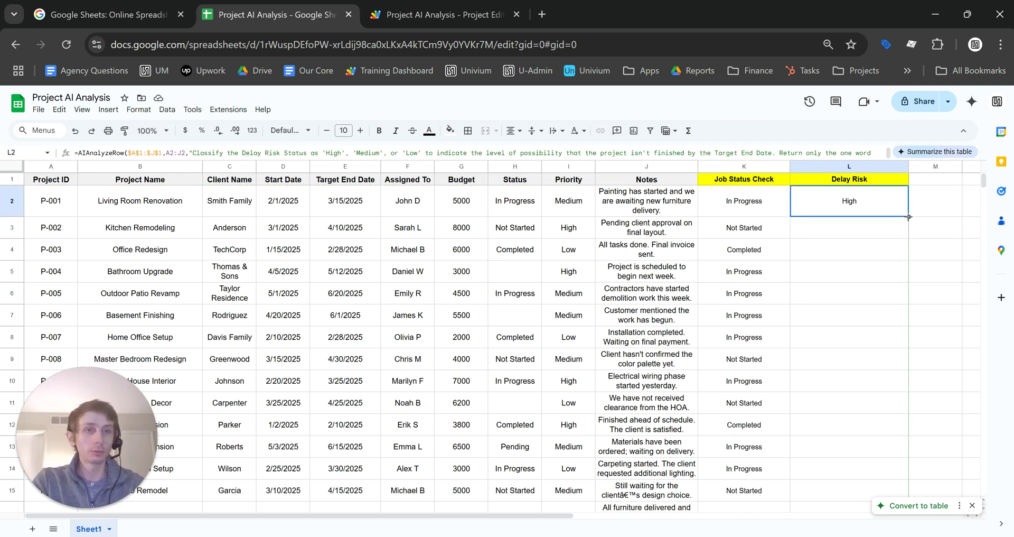
left_click_drag(871, 524, 857, 383)
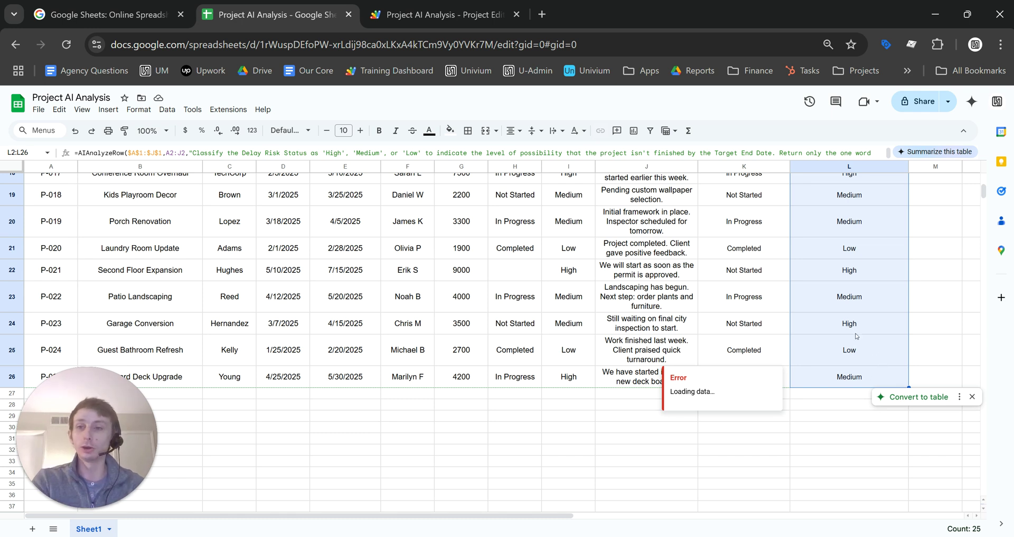
Check L3's Delay Risk rating of High for P-002 Kitchen Remodeling.
scroll(858, 337, "up", 8)
left_click(874, 227)
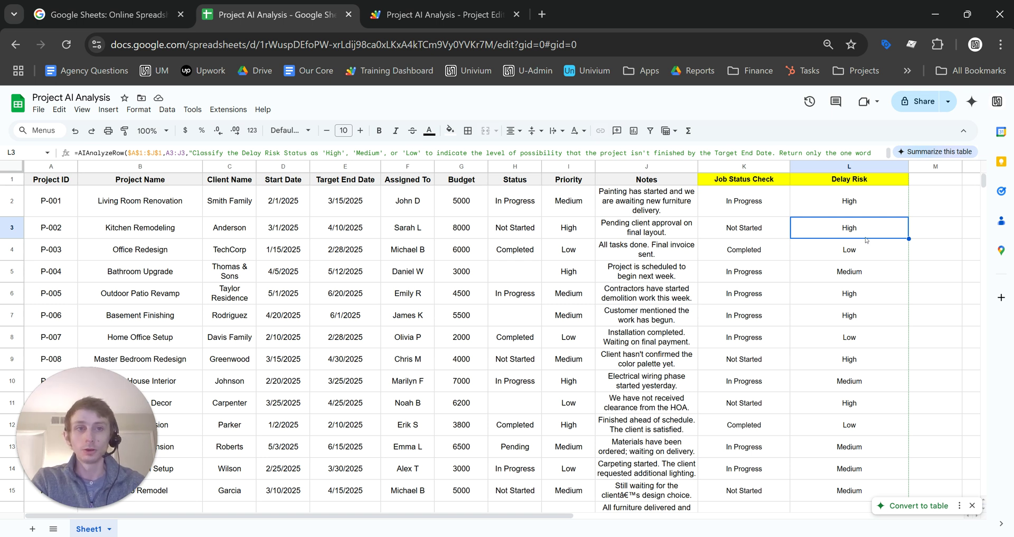
left_click(867, 210)
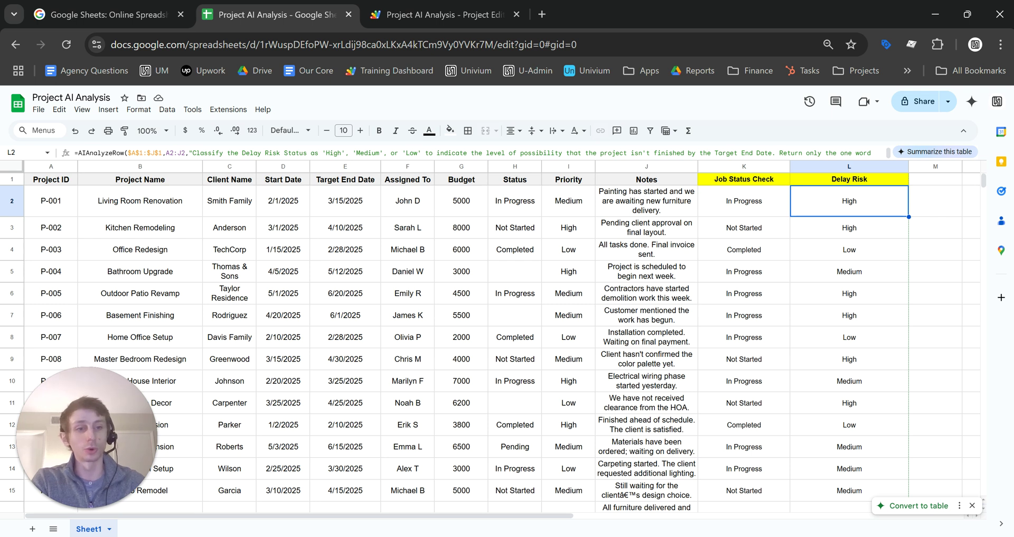
left_click(342, 208)
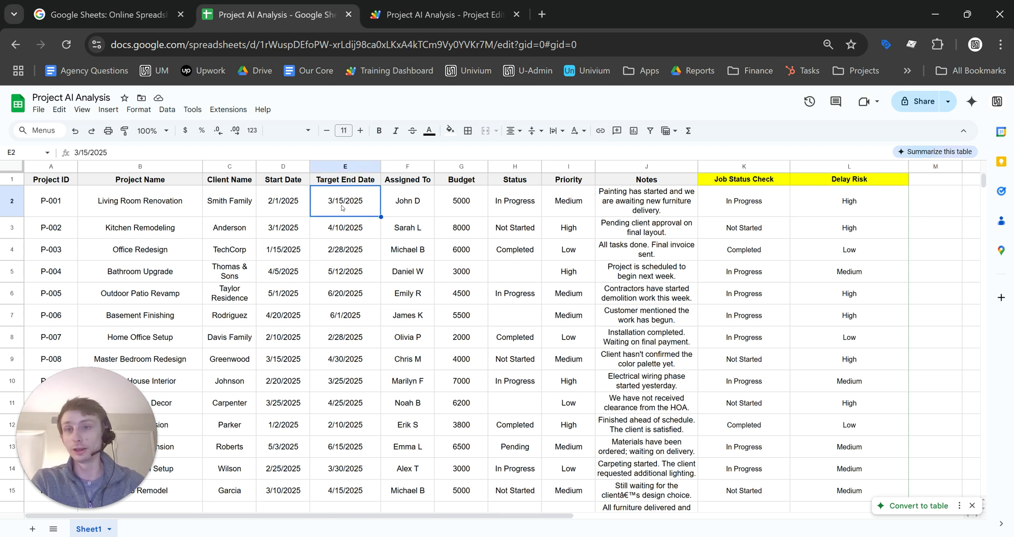
left_click(863, 212)
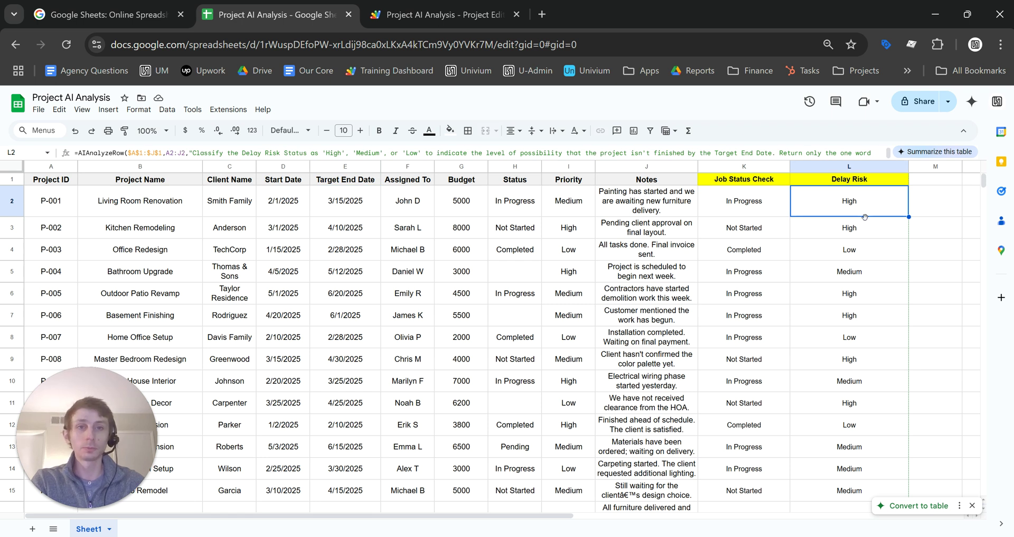
left_click(875, 250)
left_click(777, 256)
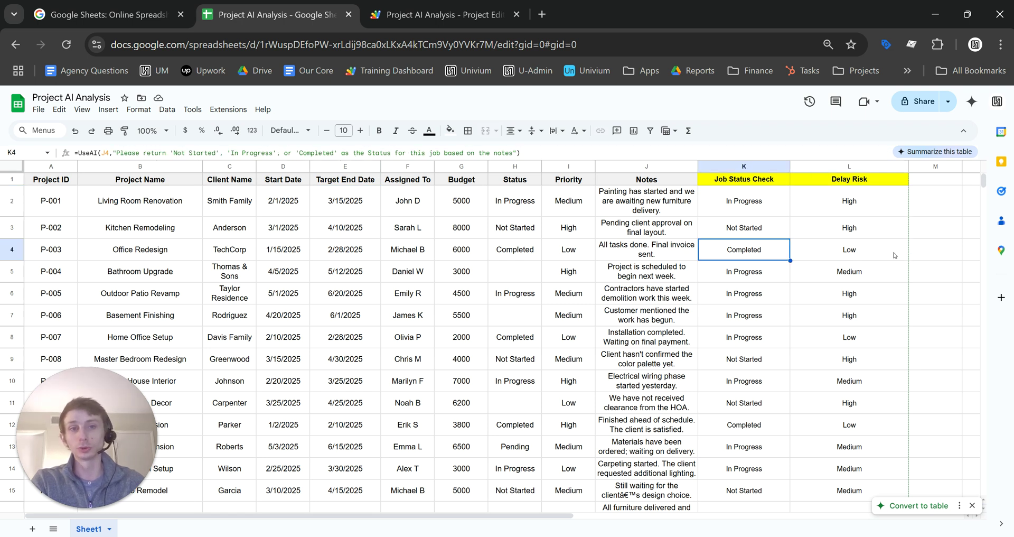
left_click(859, 431)
left_click(768, 429)
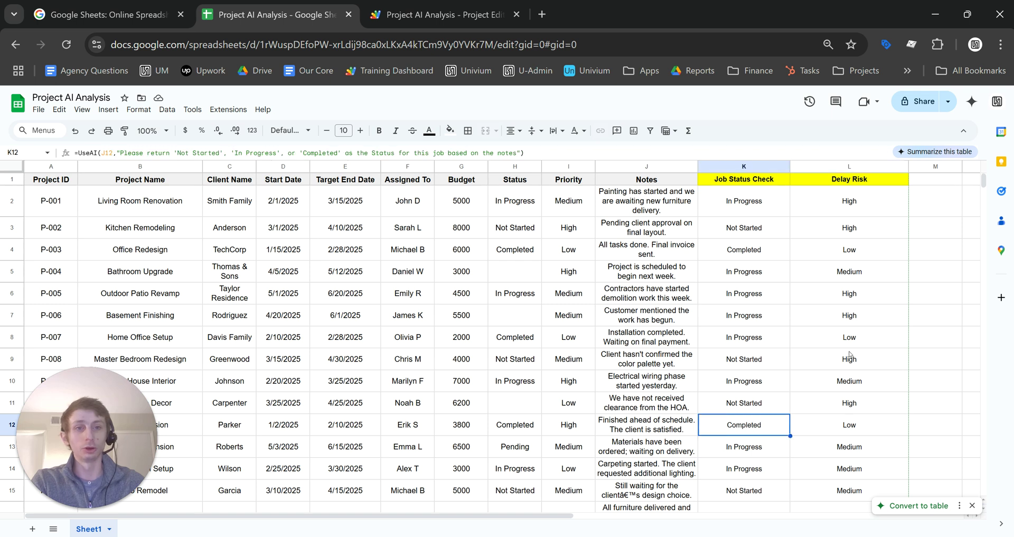
scroll(852, 347, "down", 3)
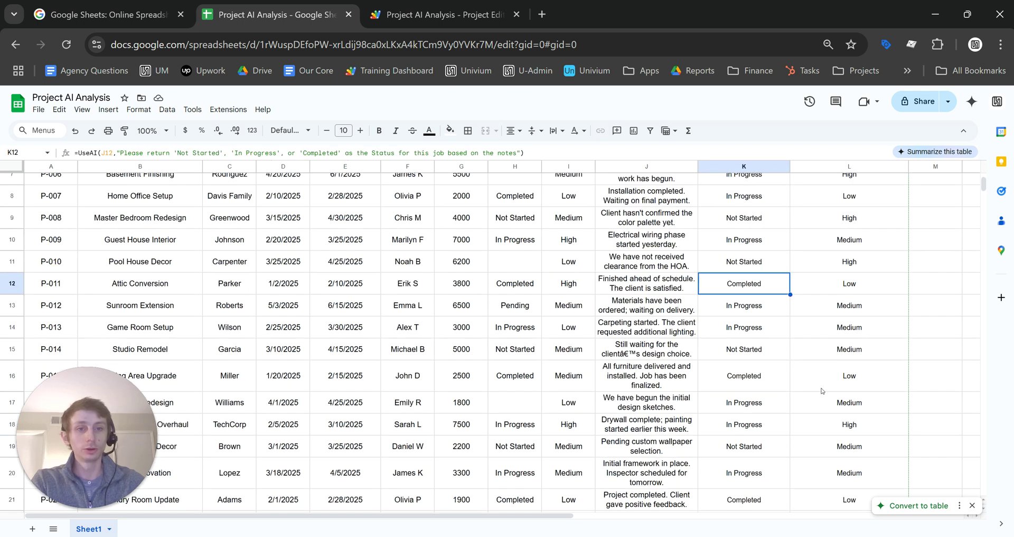
left_click_drag(851, 386, 782, 381)
scroll(907, 362, "up", 3)
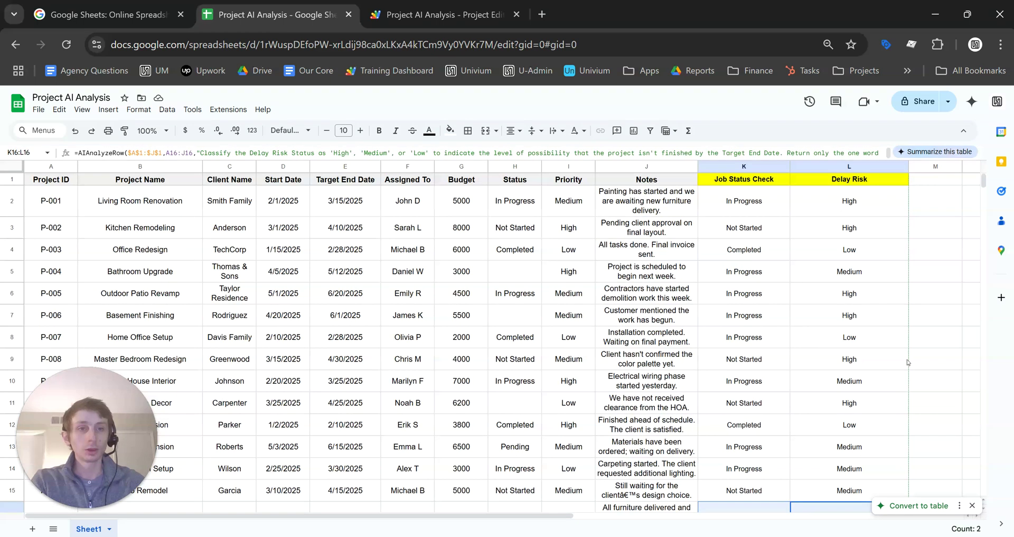
scroll(907, 363, "down", 2)
left_click(863, 294)
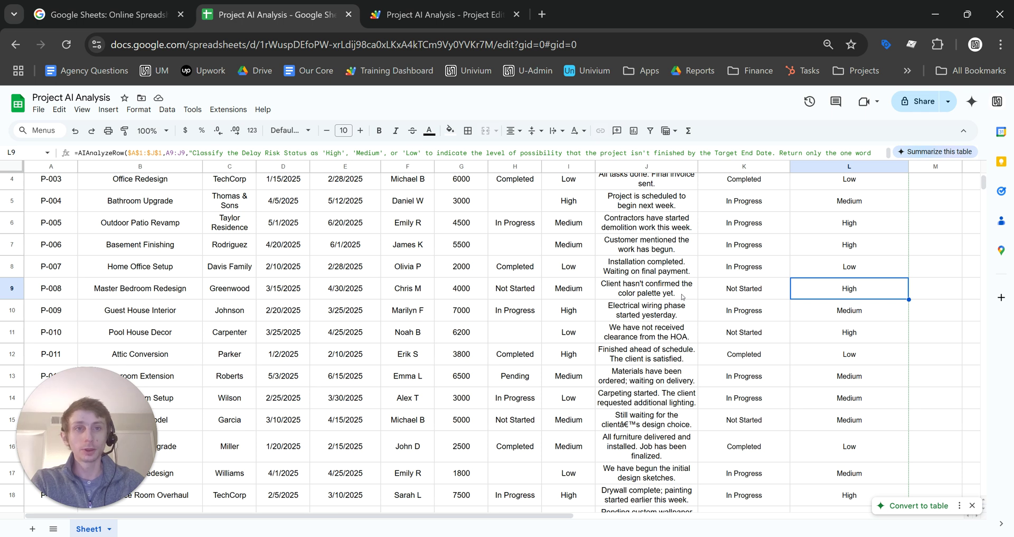
scroll(705, 300, "up", 2)
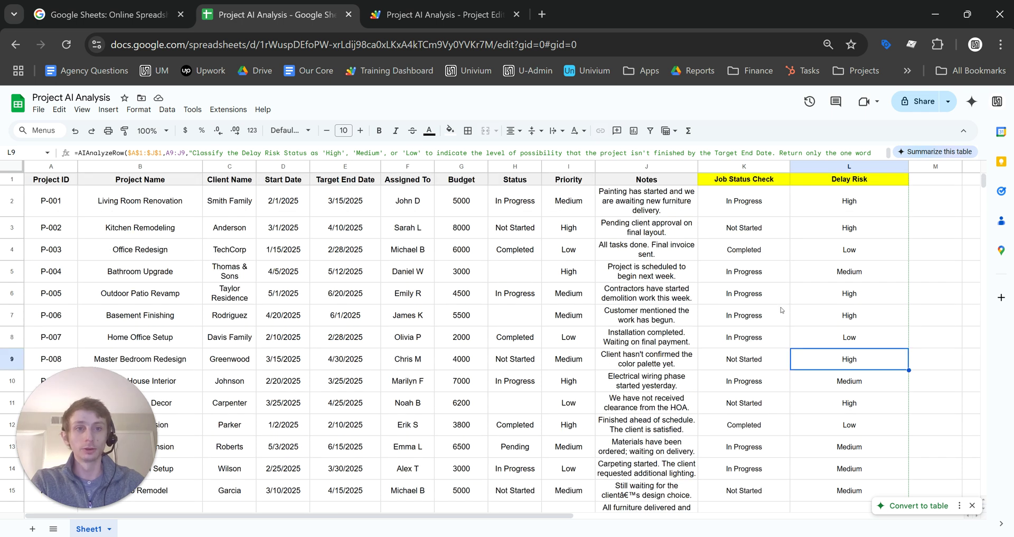
left_click(744, 360)
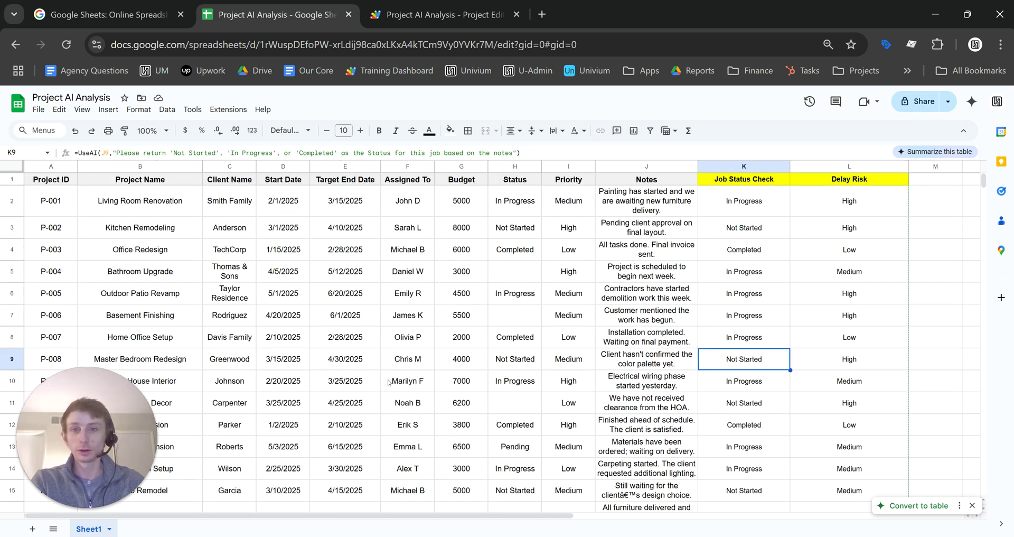
left_click(350, 362)
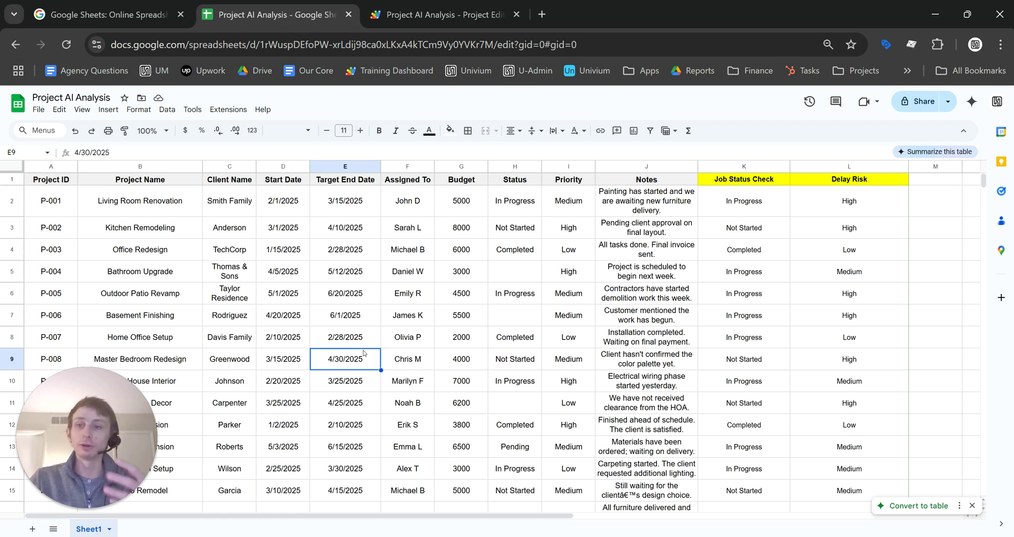
left_click_drag(50, 360, 539, 364)
left_click(830, 367)
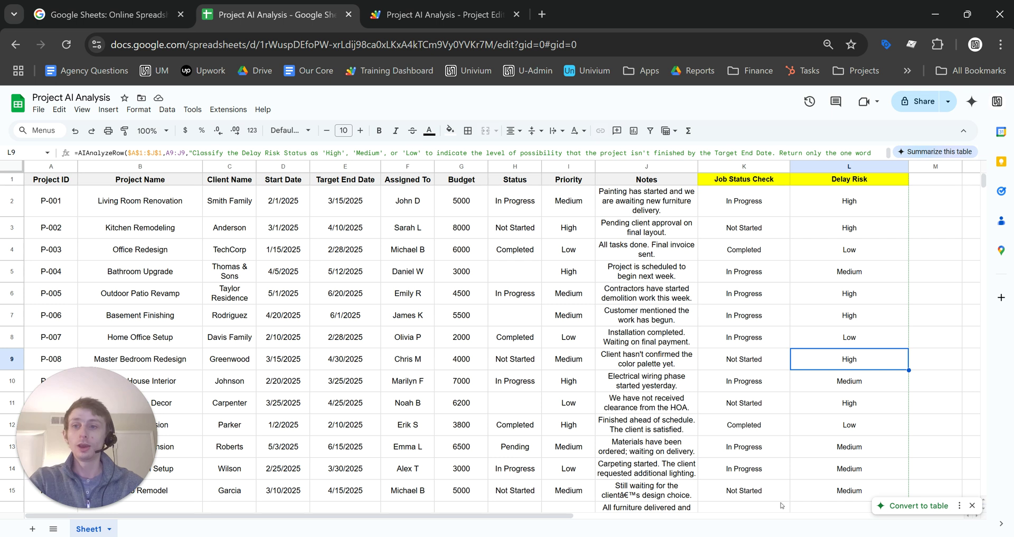
scroll(870, 243, "down", 10)
scroll(868, 248, "up", 10)
left_click(867, 254)
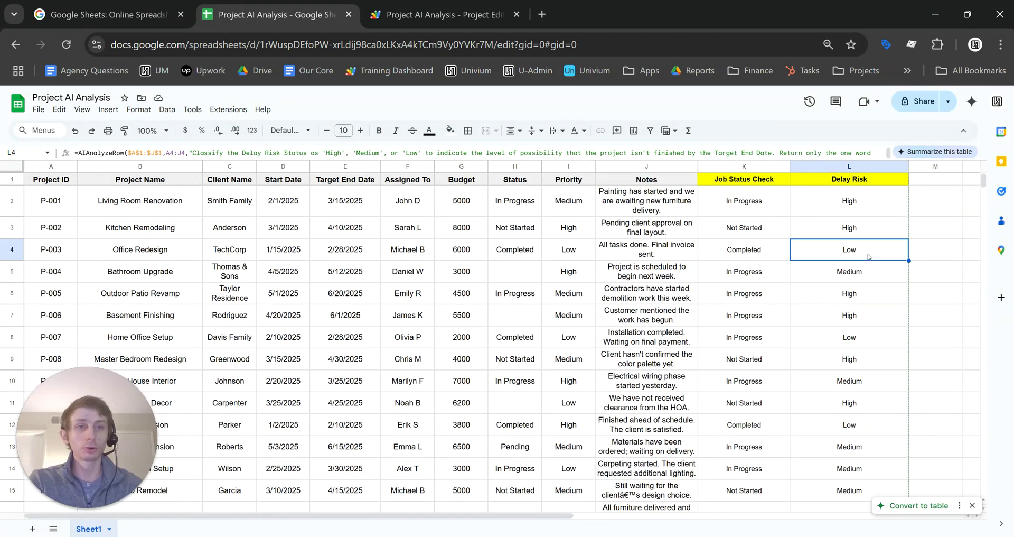
Open the sheet's Apps Script project, review Use AI.gs, then switch to Use AI - Row Analysis.gs.
left_click(443, 277)
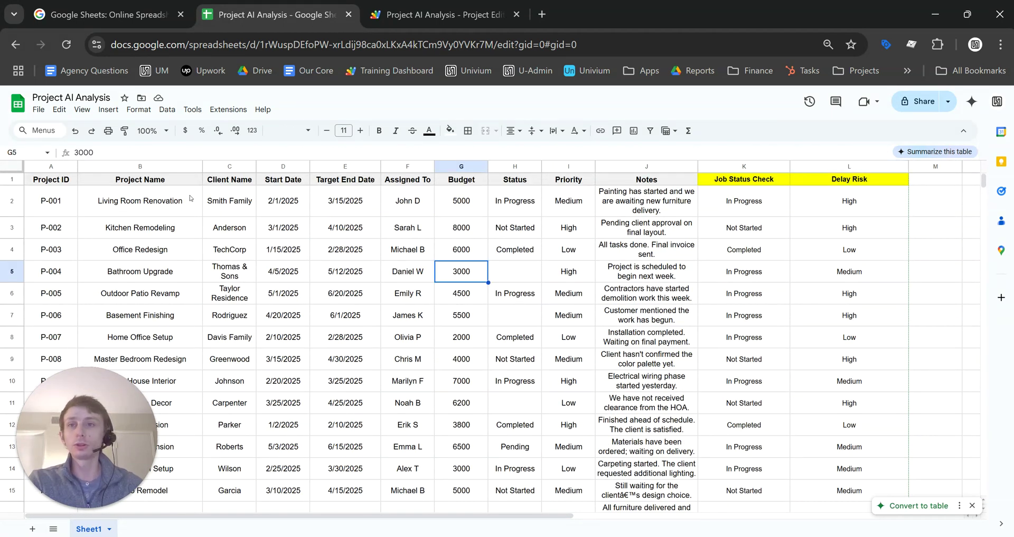
left_click(226, 109)
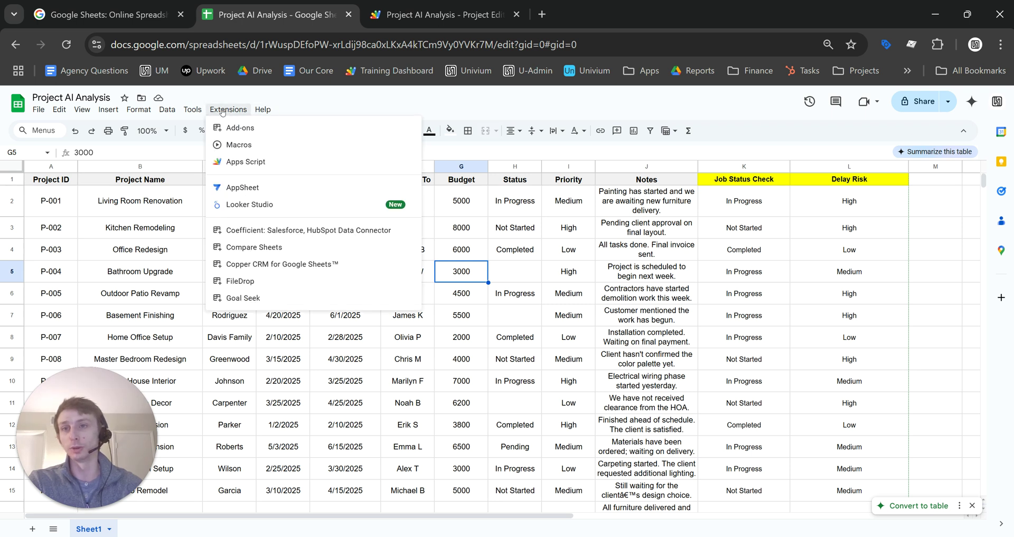
left_click(238, 161)
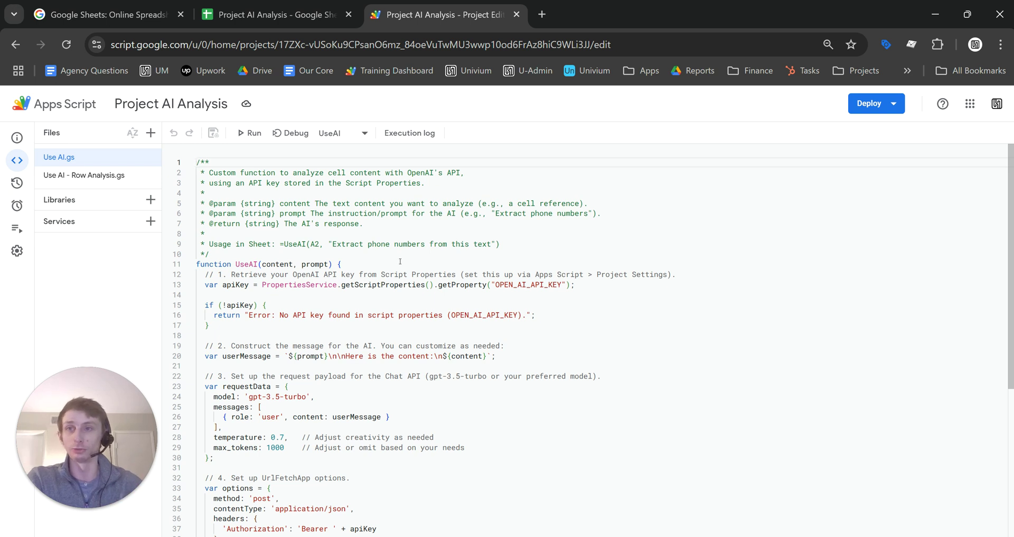
scroll(437, 293, "down", 5)
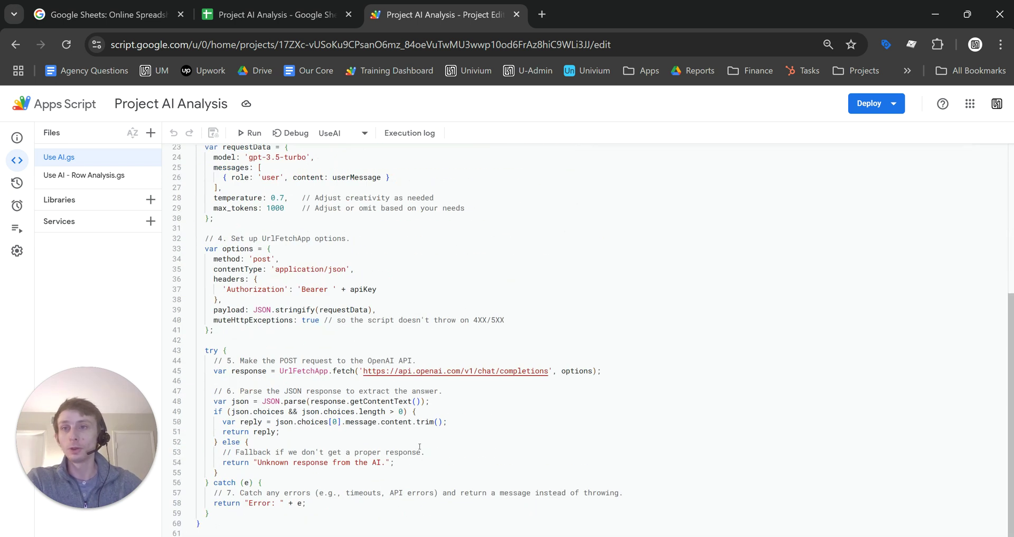
left_click_drag(317, 524, 295, 138)
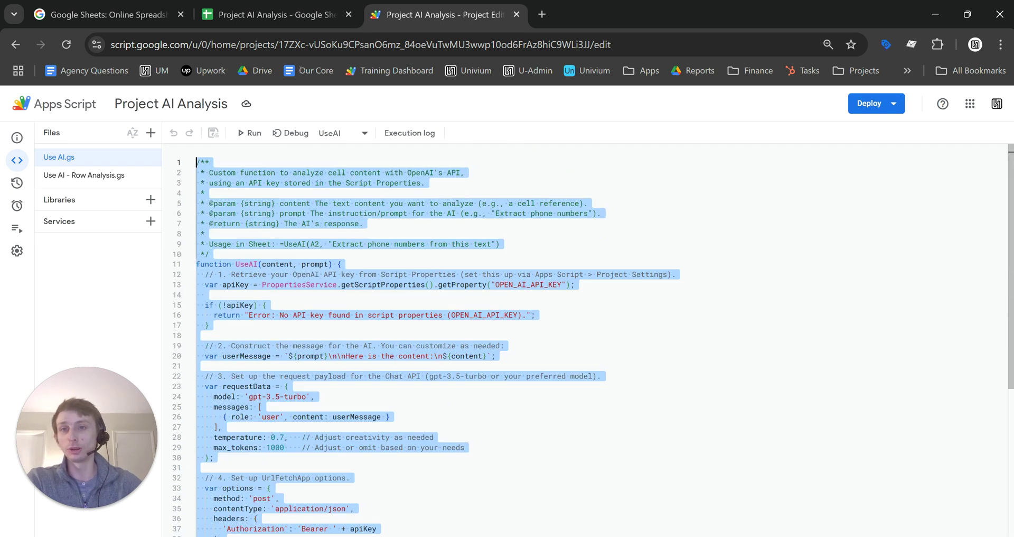
left_click(222, 386)
left_click(79, 176)
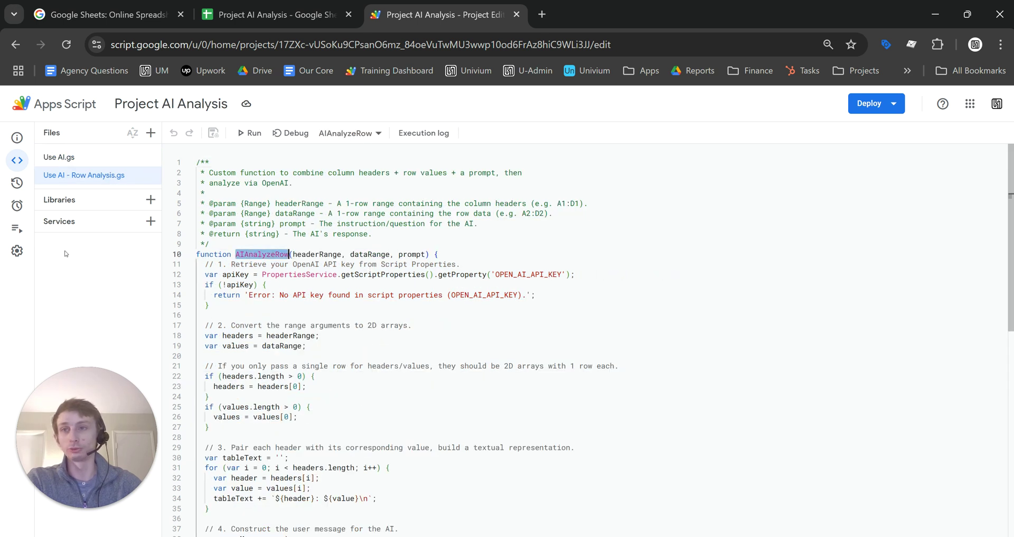
Show the script property in Project Settings, then return to the row-analysis code.
left_click(17, 251)
scroll(437, 321, "down", 5)
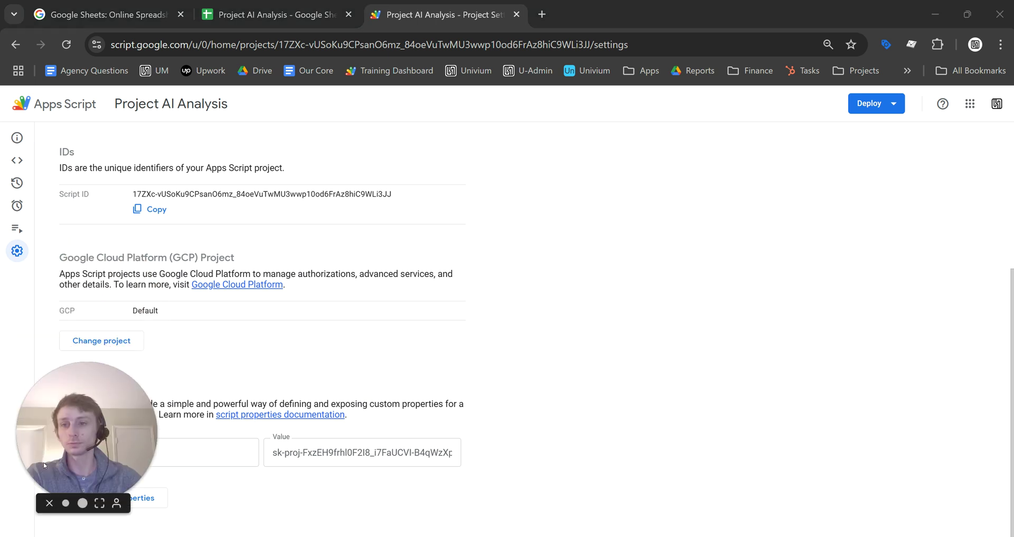
left_click(16, 160)
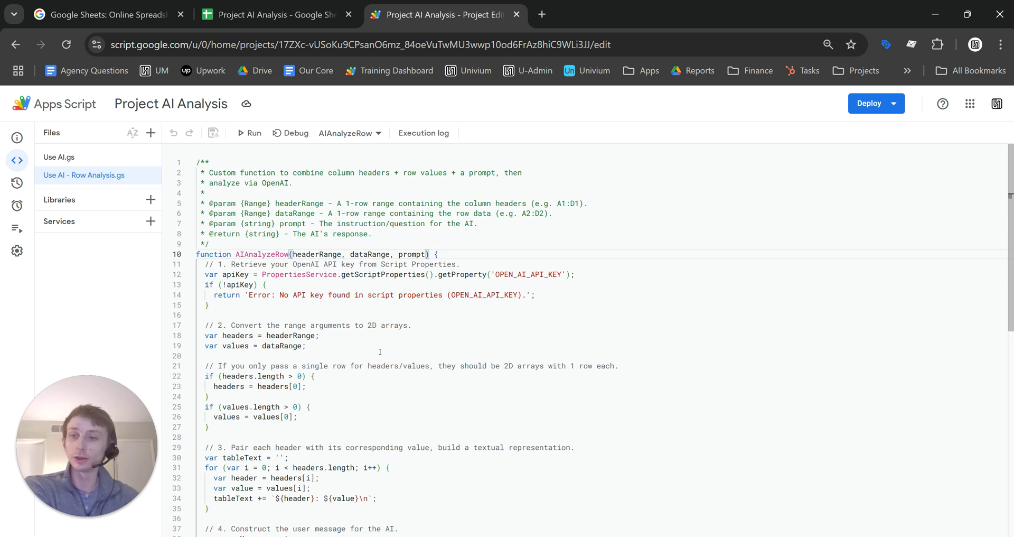
left_click(382, 311)
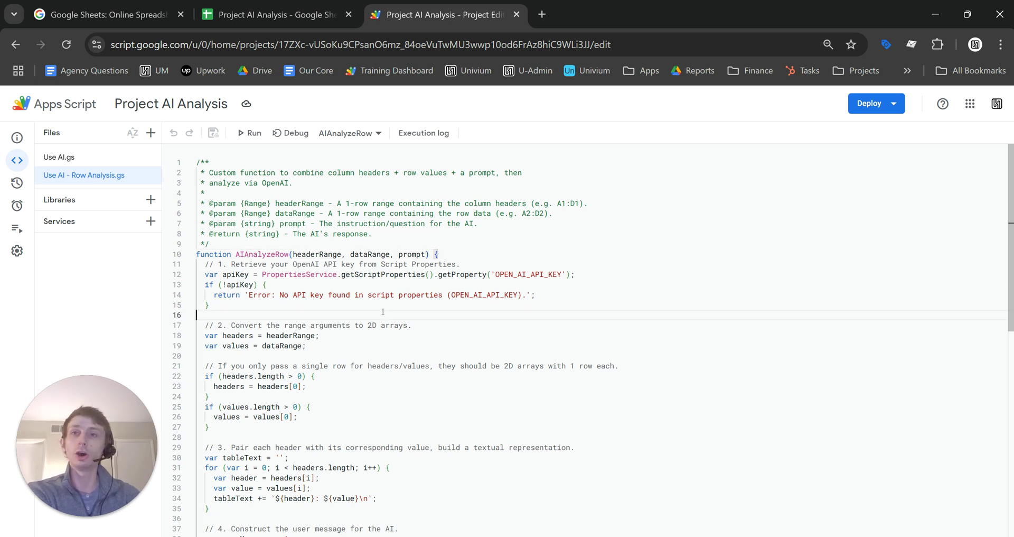
Bring the GitHub Univium-Automation-Tools repository window over the Apps Script editor.
left_click(542, 14)
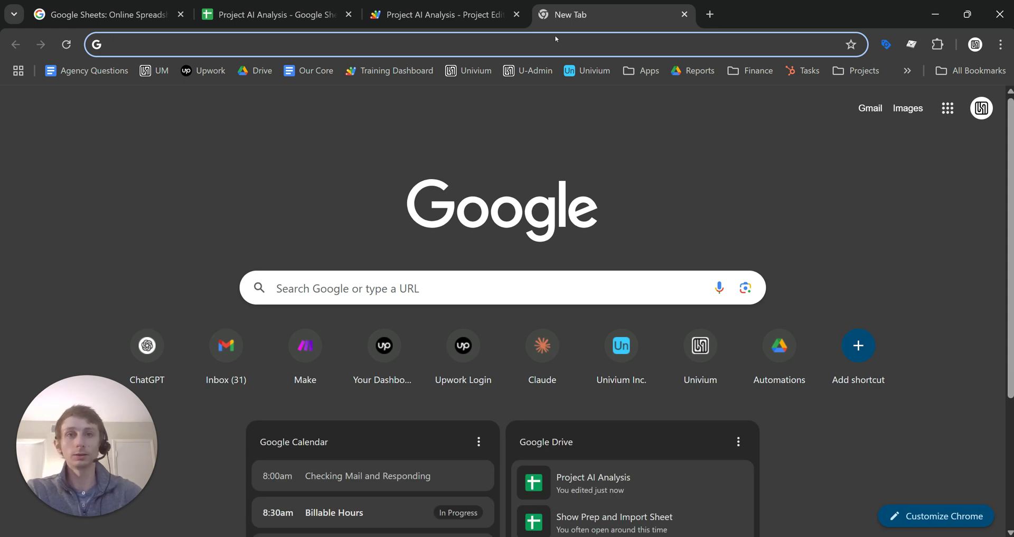
key("ctrl+w")
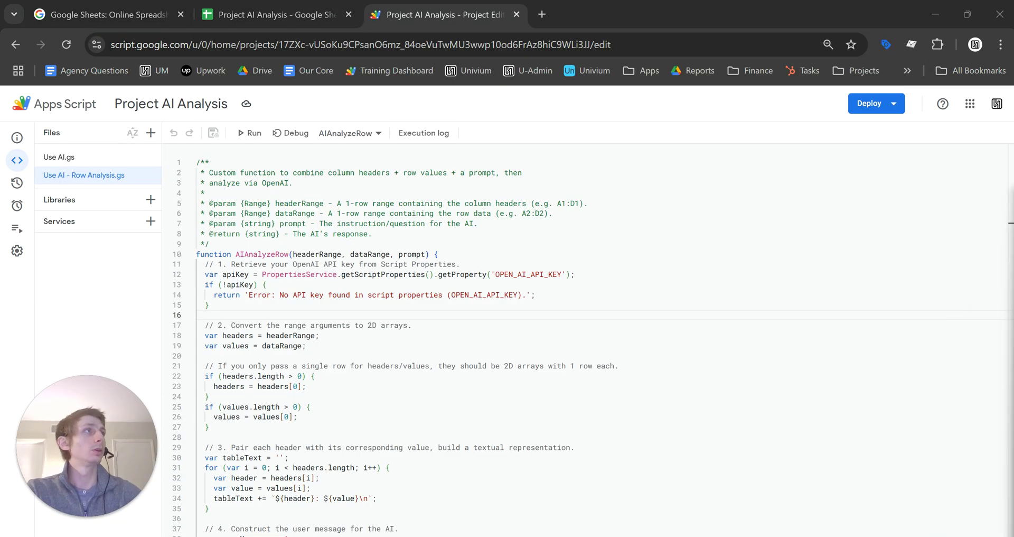
left_click(446, 254)
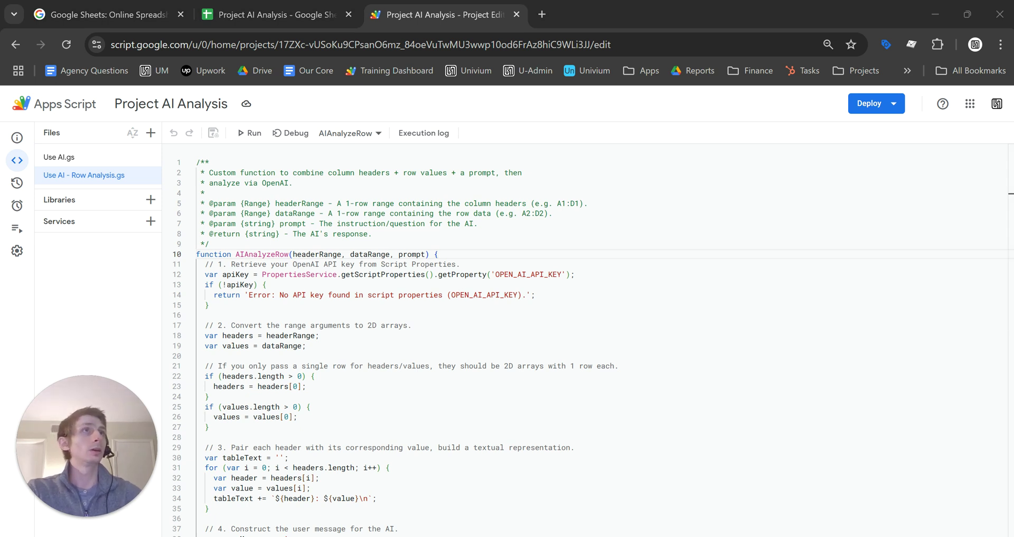
left_click_drag(1013, 317, 253, 14)
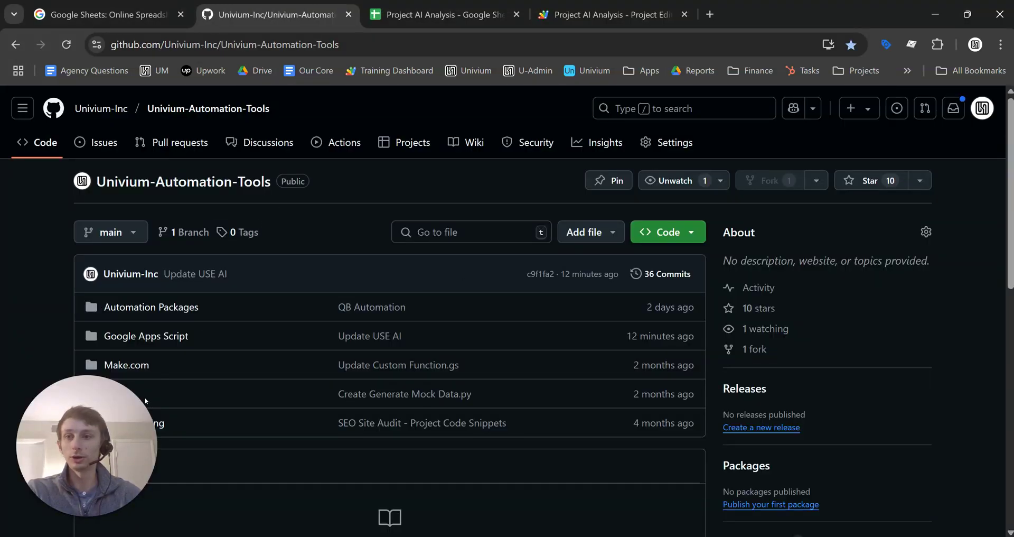
Navigate the repository into Google Apps Script > Google Sheets - Use AI Formula - Custom.
left_click(159, 44)
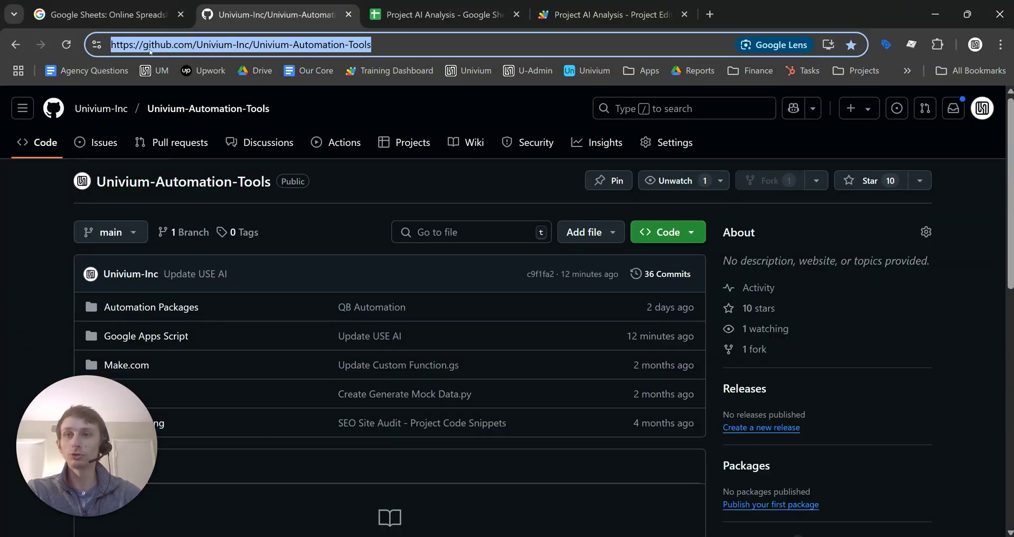
scroll(223, 276, "down", 3)
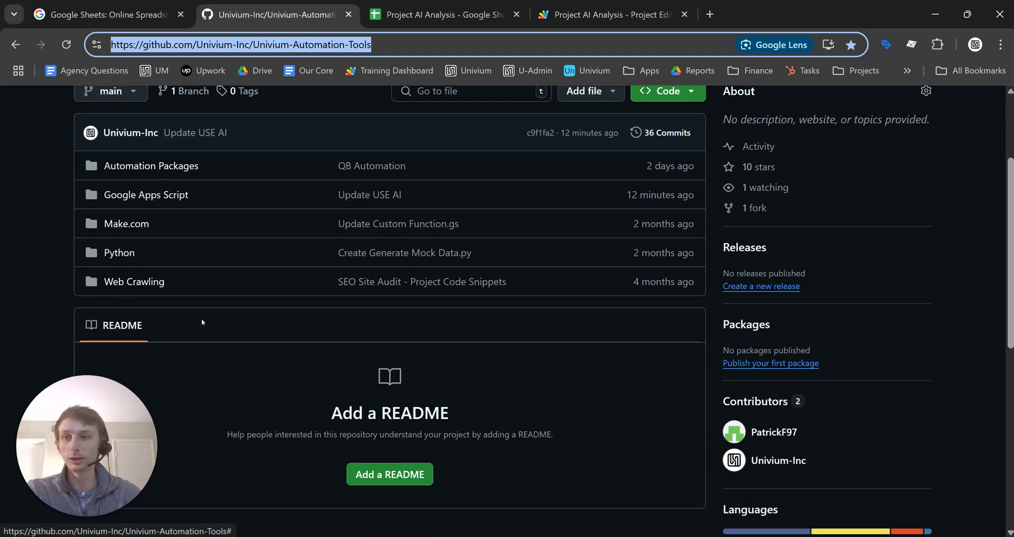
left_click(443, 44)
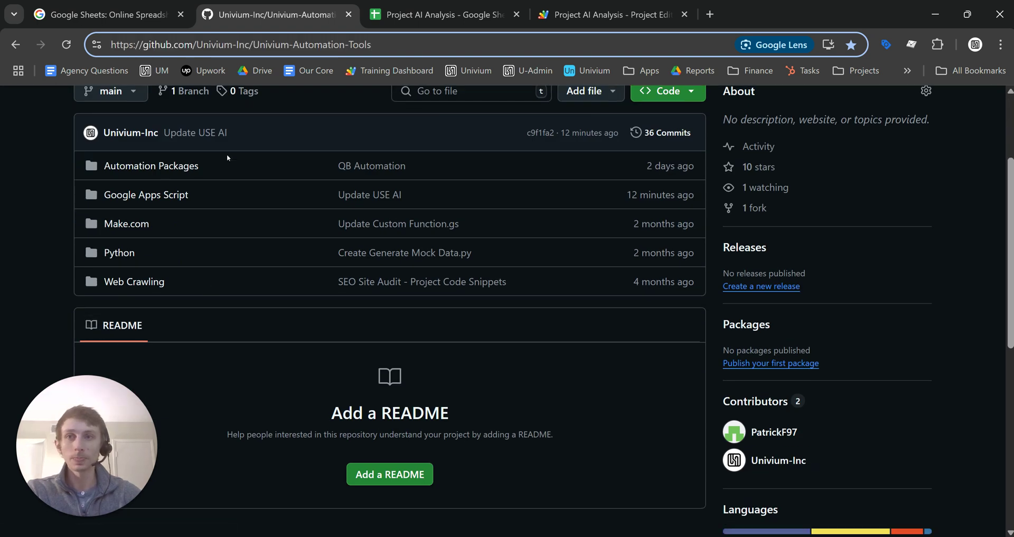
left_click(178, 194)
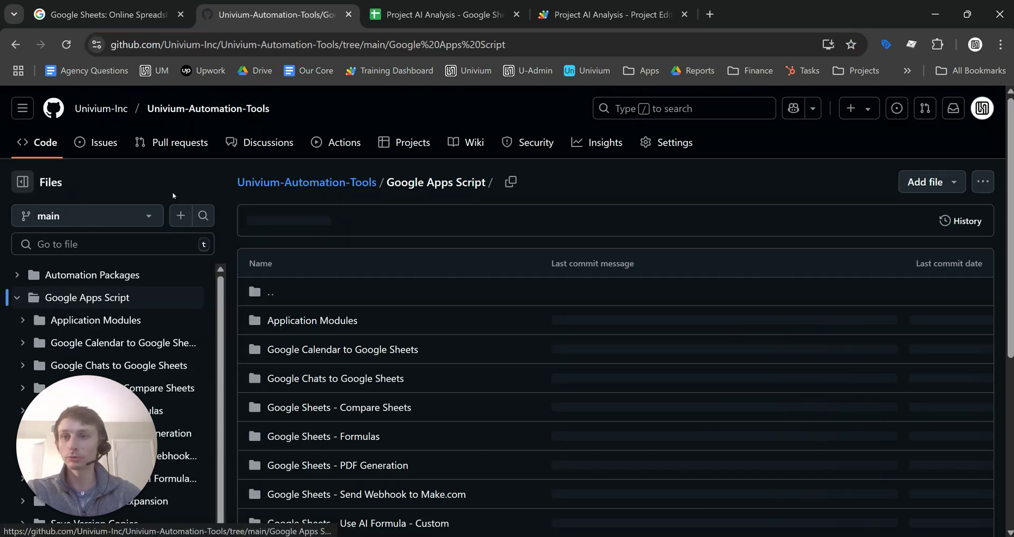
scroll(327, 249, "down", 3)
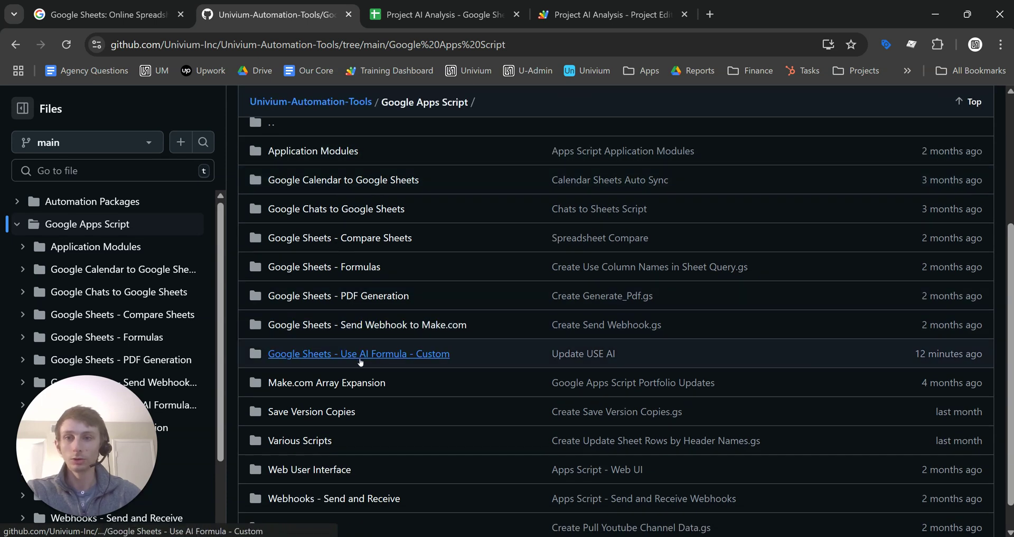
scroll(361, 361, "down", 1)
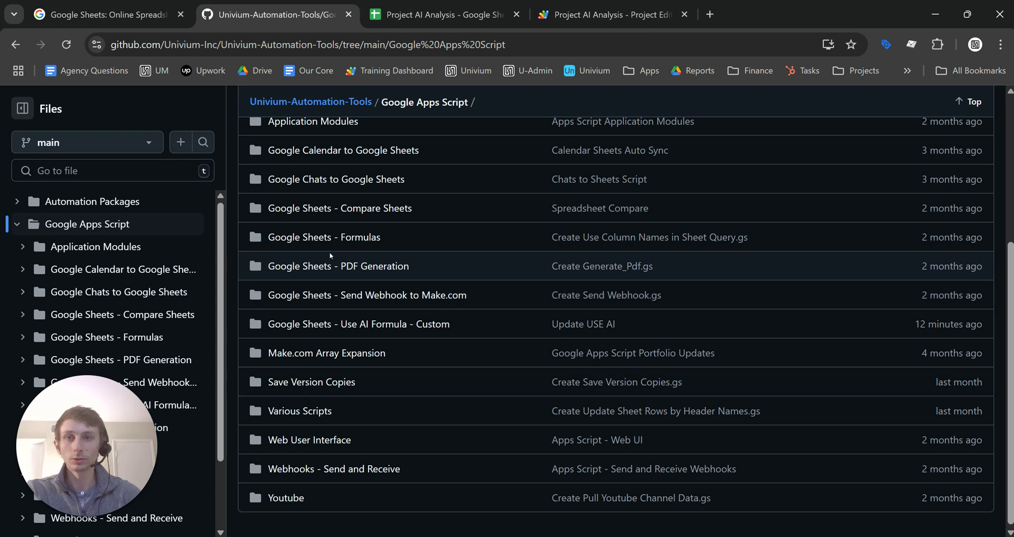
scroll(328, 251, "up", 1)
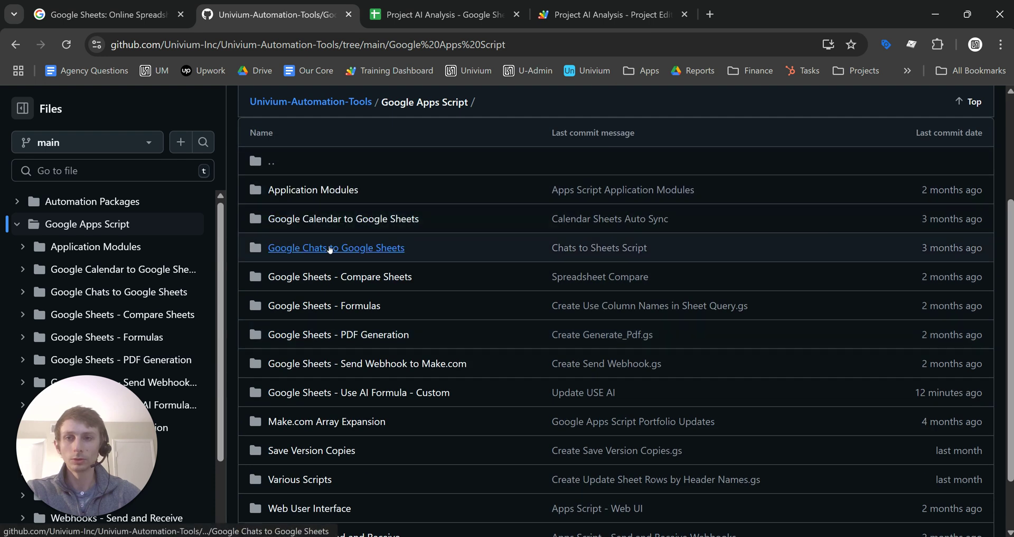
scroll(336, 268, "down", 1)
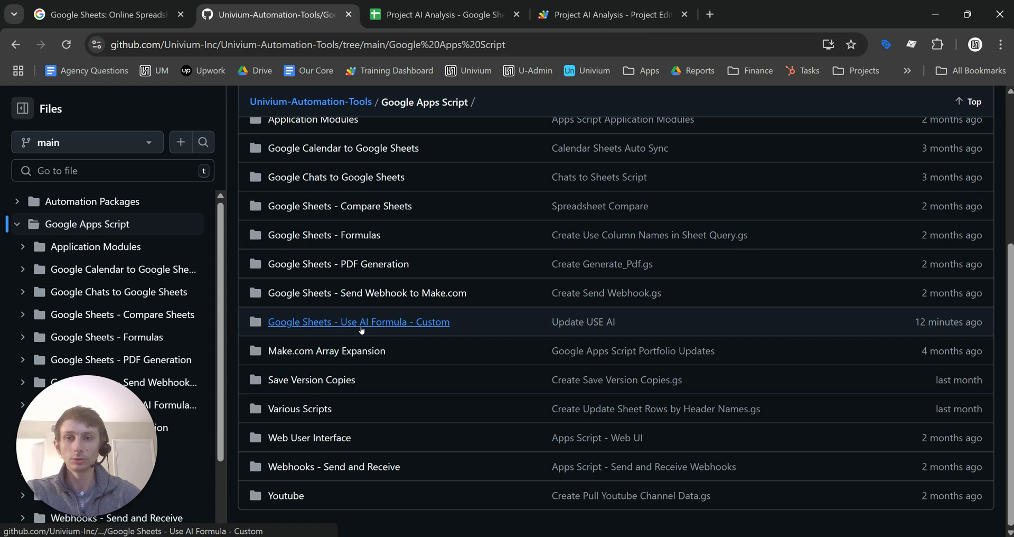
left_click(303, 322)
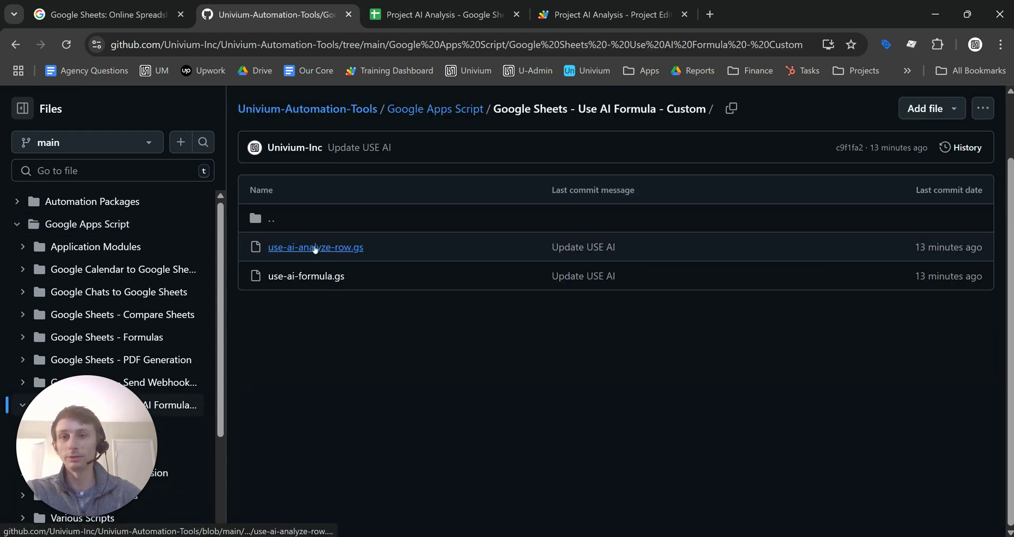
Open use-ai-analyze-row.gs and use-ai-formula.gs each in a new tab.
left_click(255, 220)
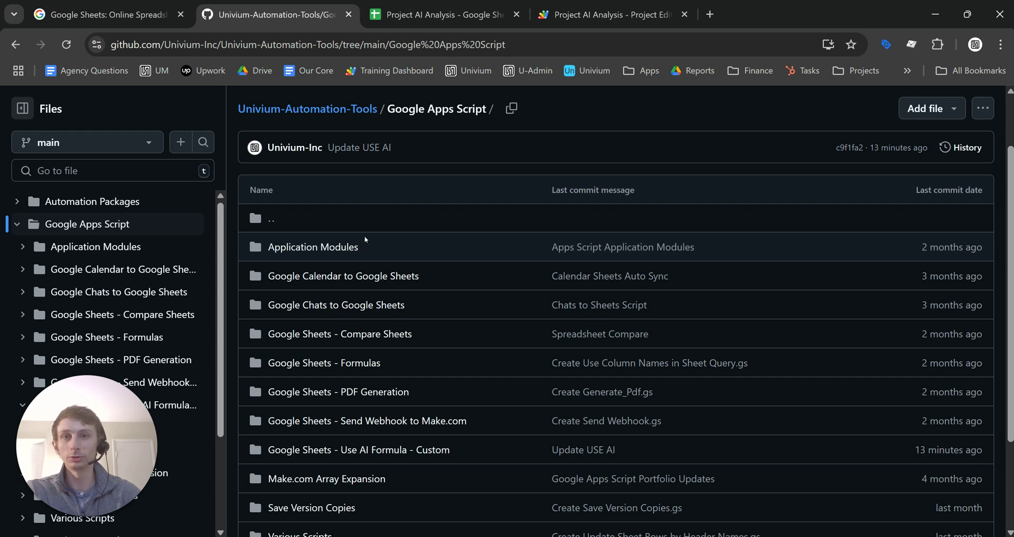
scroll(336, 319, "down", 2)
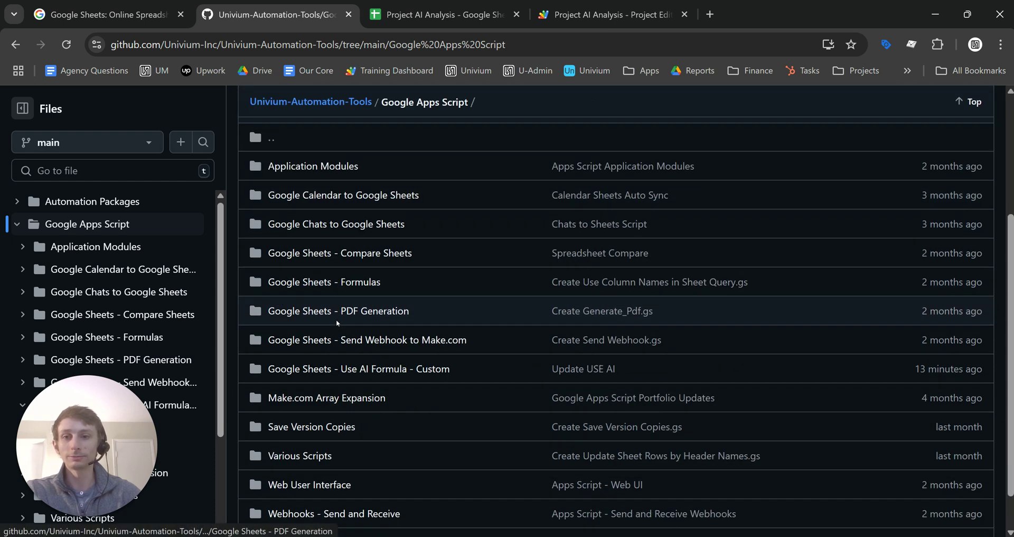
left_click(385, 352)
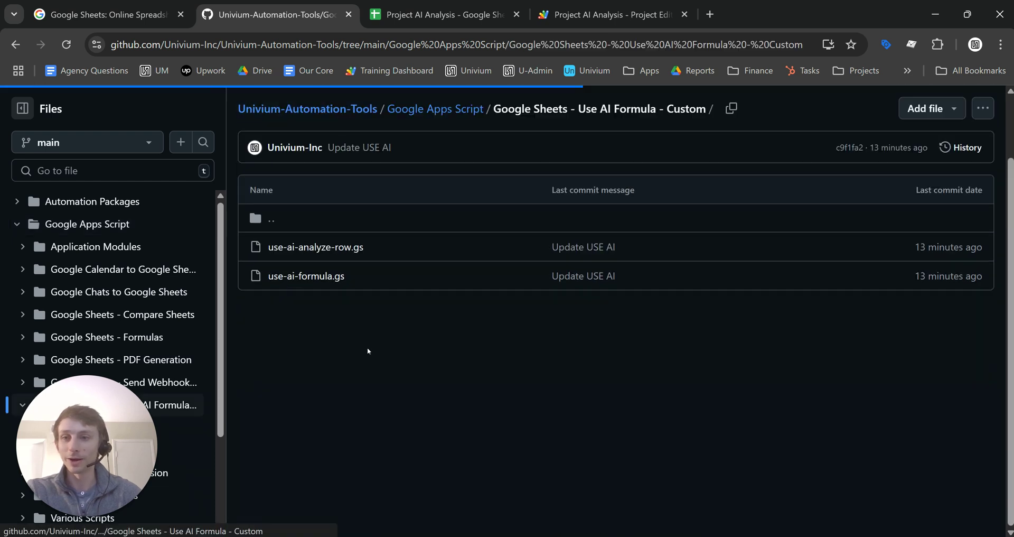
right_click(318, 251)
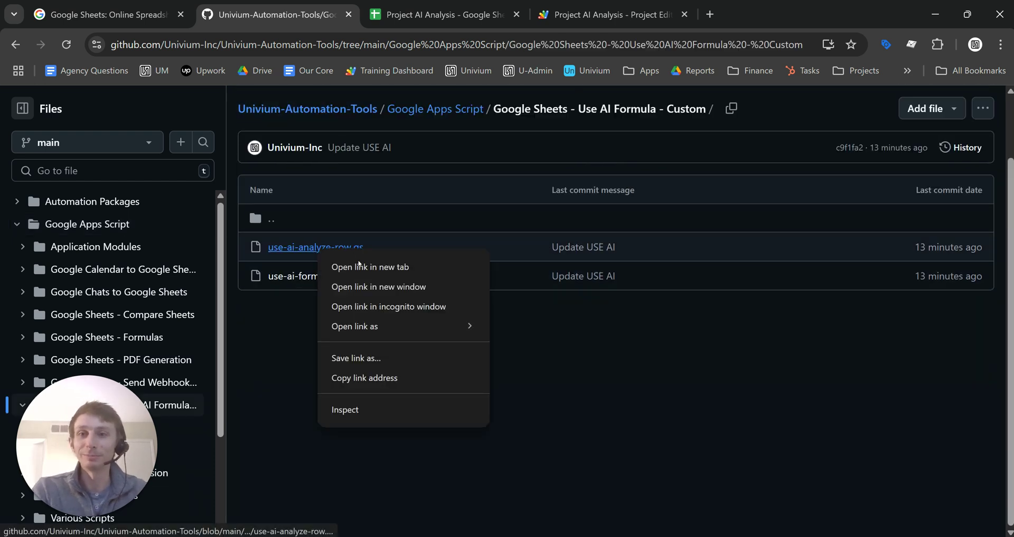
left_click(338, 266)
right_click(321, 281)
left_click(341, 291)
In use-ai-formula.gs, highlight the missing-key error line and look up getScriptProperties.
left_click(370, 15)
left_click(511, 6)
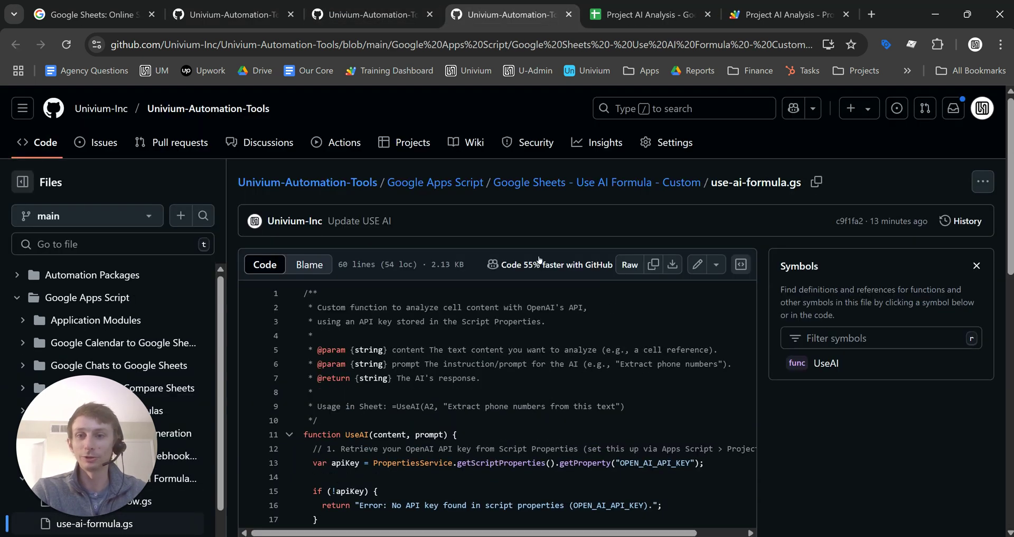
scroll(569, 285, "down", 4)
left_click_drag(660, 295, 494, 294)
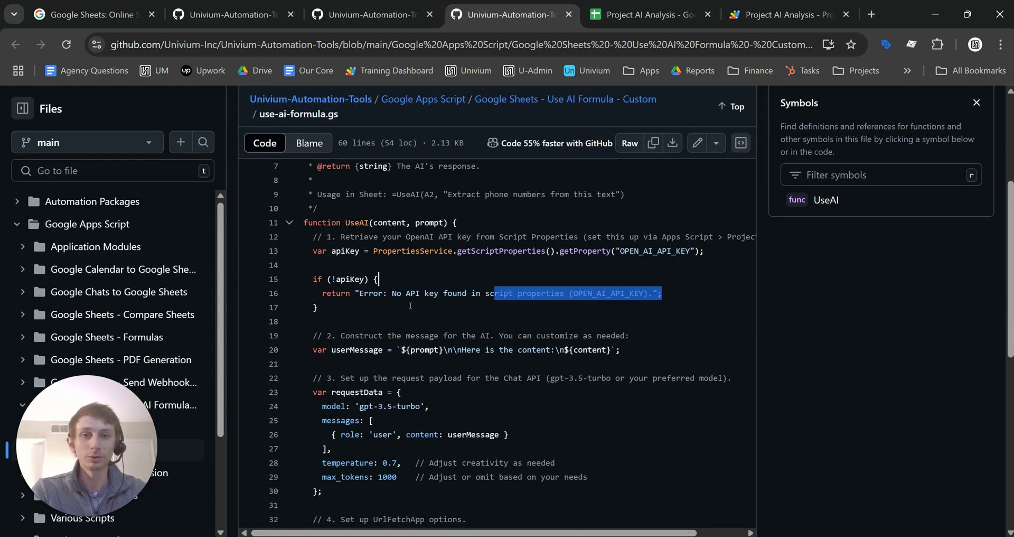
left_click(495, 294)
triple_click(497, 293)
left_click(543, 251)
scroll(542, 253, "up", 4)
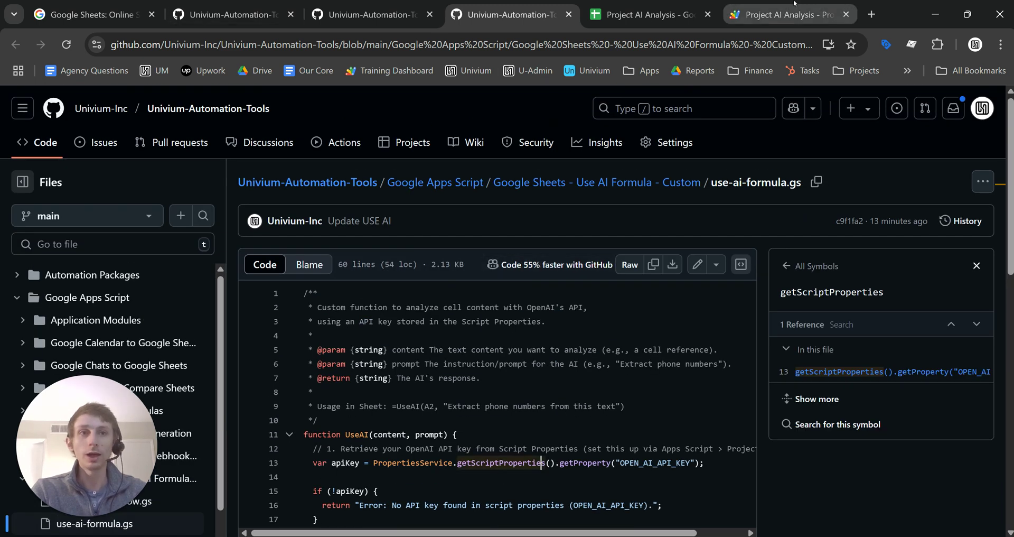
Return to the Project AI Analysis spreadsheet and select Status cell H5.
left_click(647, 14)
left_click(521, 271)
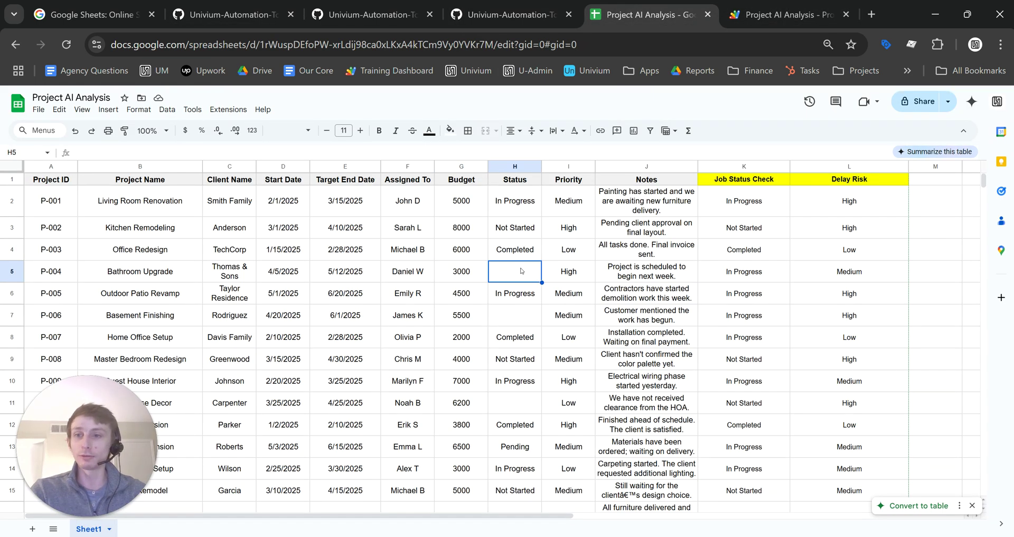